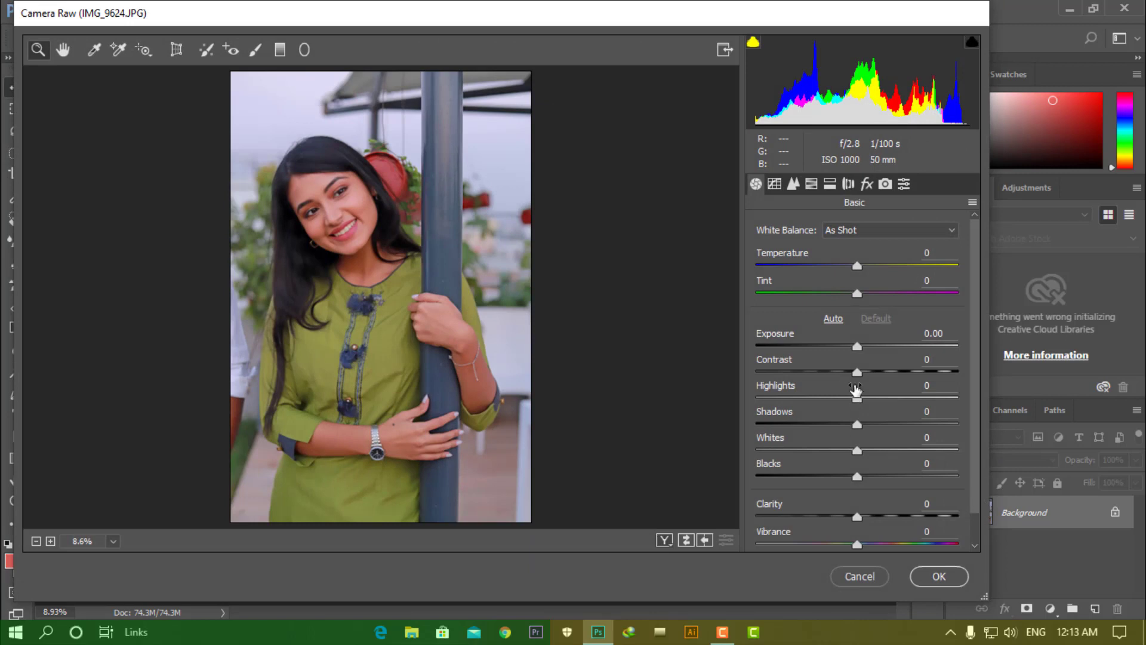
# Step: Set Highlights to -27 and Exposure to +0.15 in the Camera Raw filter and apply it
pyautogui.moveTo(851, 397)
pyautogui.mouseDown()
pyautogui.moveTo(868, 396)
pyautogui.moveTo(833, 395)
pyautogui.mouseUp()
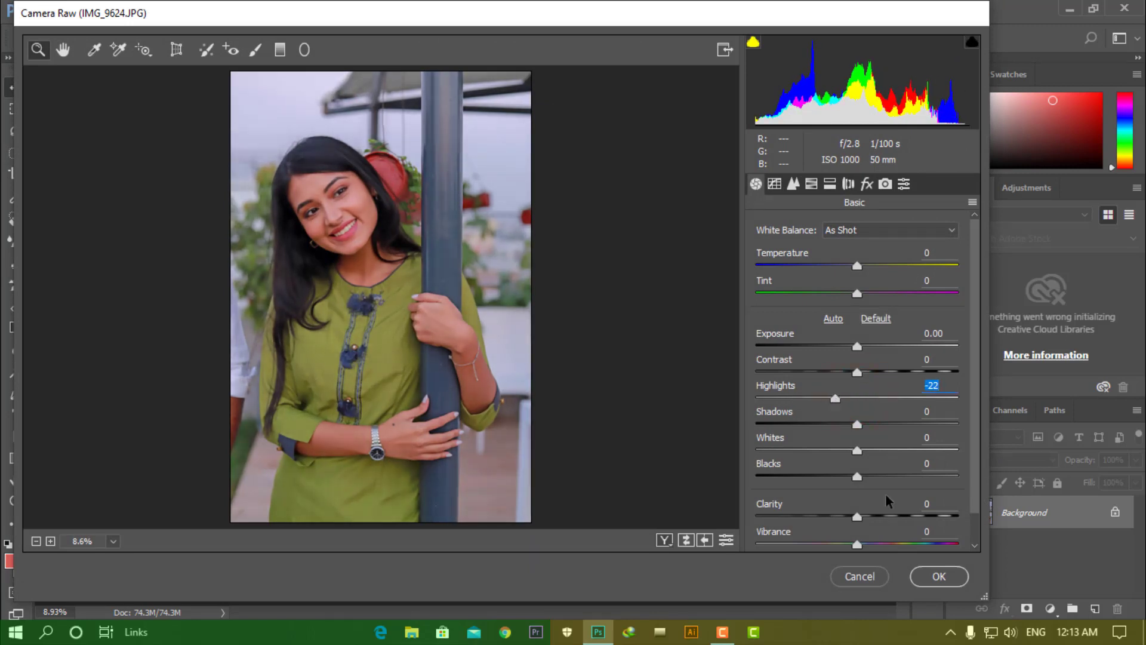
pyautogui.moveTo(831, 398)
pyautogui.mouseDown()
pyautogui.moveTo(812, 402)
pyautogui.moveTo(829, 408)
pyautogui.mouseUp()
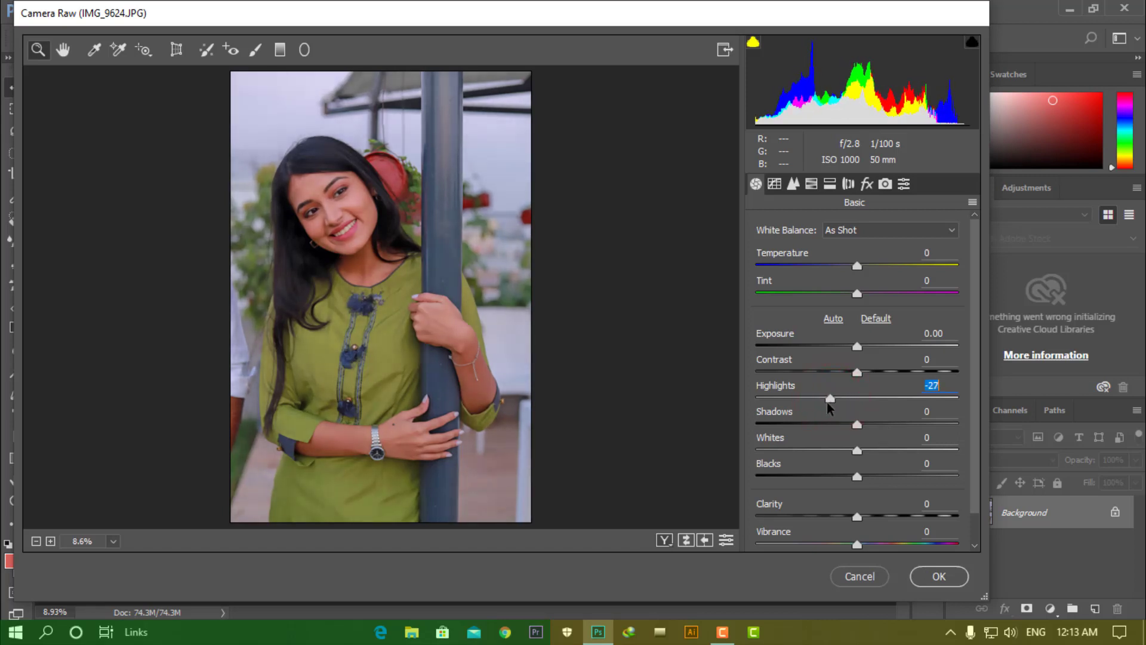
pyautogui.moveTo(858, 348); pyautogui.dragTo(861, 350)
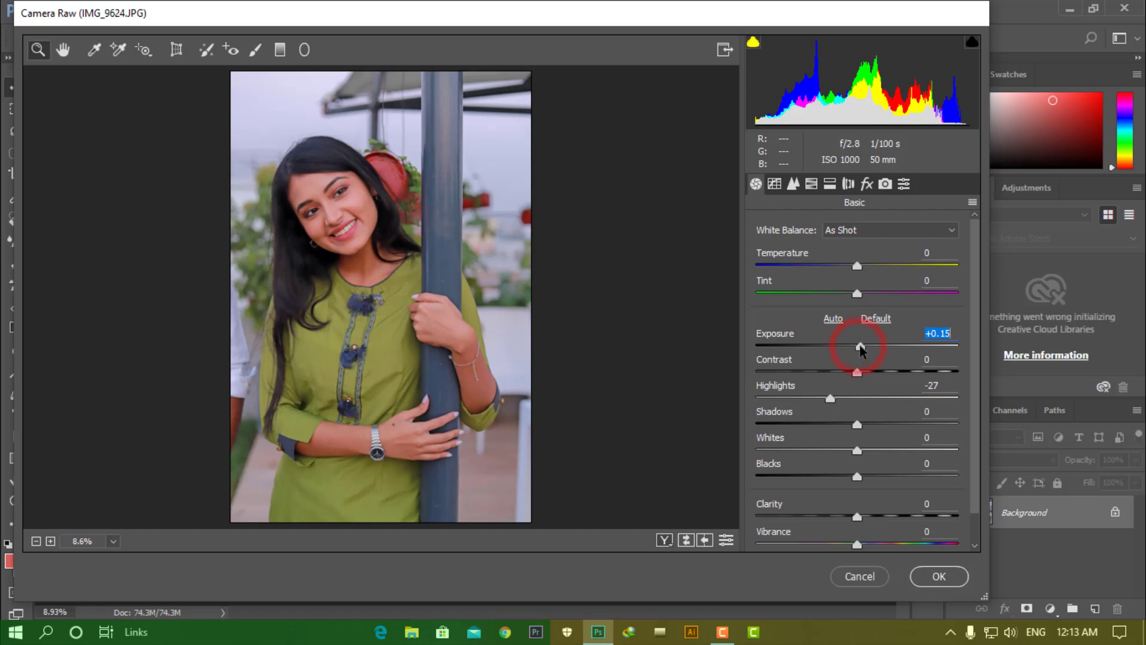
pyautogui.click(929, 576)
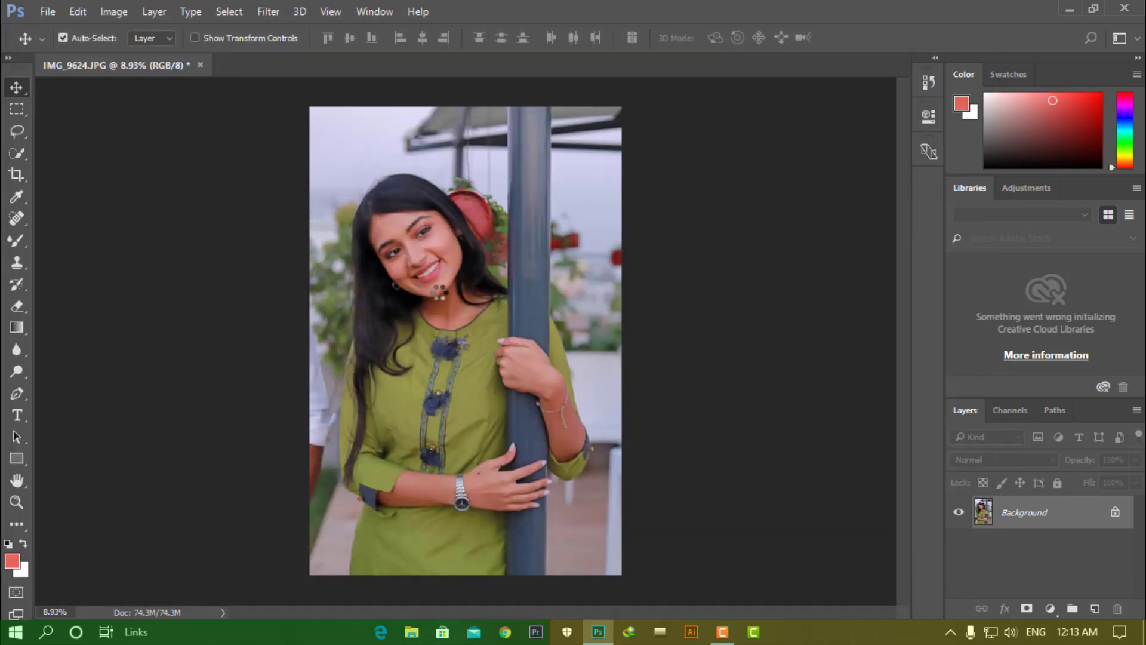
# Step: Remove the small blemishes and the dark mole on the forehead with the Spot Healing Brush
pyautogui.moveTo(403, 239); pyautogui.dragTo(539, 355)
pyautogui.moveTo(528, 268); pyautogui.dragTo(524, 392)
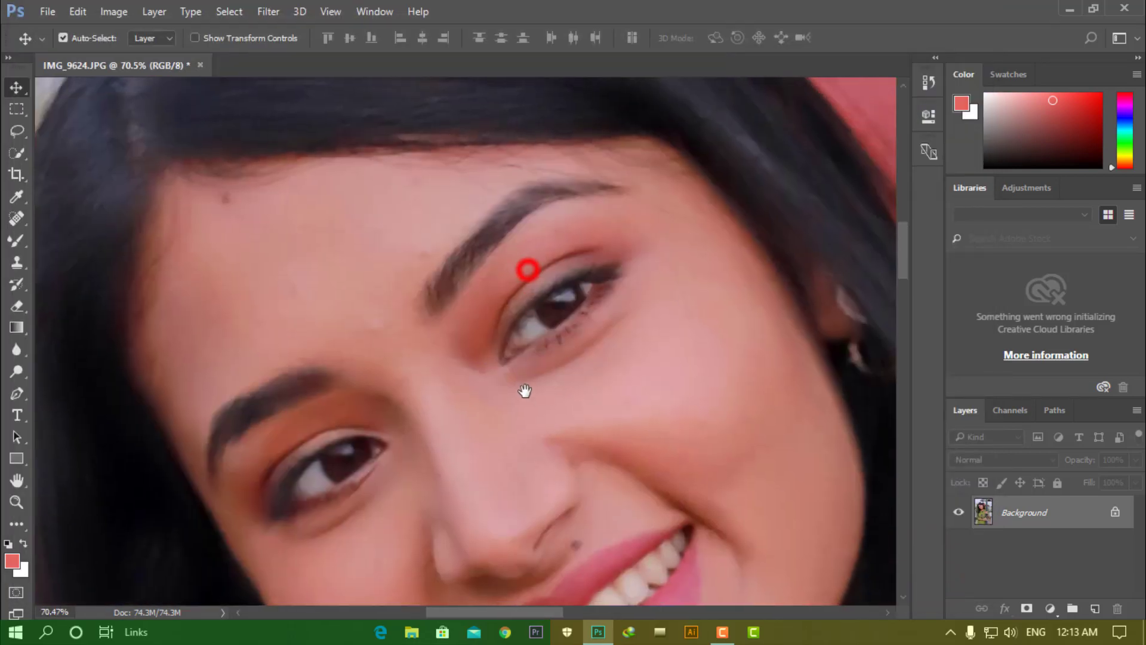
pyautogui.click(17, 218)
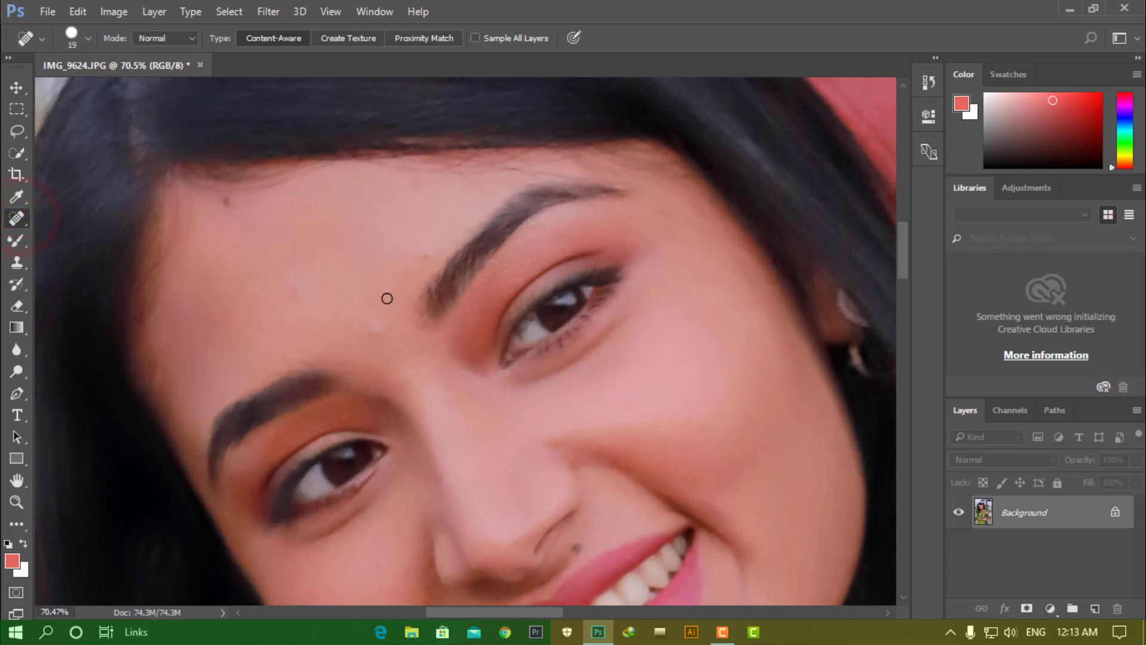
pyautogui.click(422, 256)
pyautogui.click(409, 270)
pyautogui.click(418, 188)
pyautogui.click(375, 326)
pyautogui.click(297, 289)
pyautogui.click(227, 201)
# Step: Heal the small blemishes on both cheeks and beside the nose with the Spot Healing Brush
pyautogui.moveTo(363, 303)
pyautogui.mouseDown()
pyautogui.moveTo(342, 193)
pyautogui.moveTo(292, 187)
pyautogui.moveTo(233, 205)
pyautogui.moveTo(325, 154)
pyautogui.mouseUp()
pyautogui.click(339, 416)
pyautogui.click(376, 460)
pyautogui.click(388, 465)
pyautogui.moveTo(710, 308)
pyautogui.mouseDown()
pyautogui.moveTo(648, 298)
pyautogui.moveTo(630, 279)
pyautogui.moveTo(627, 159)
pyautogui.moveTo(777, 175)
pyautogui.moveTo(783, 193)
pyautogui.mouseUp()
pyautogui.click(598, 260)
pyautogui.click(531, 246)
pyautogui.click(742, 486)
# Step: Heal the remaining uneven spot on the forehead with a 45 px Spot Healing Brush, then leave the healing tool
pyautogui.moveTo(478, 289)
pyautogui.mouseDown()
pyautogui.moveTo(493, 320)
pyautogui.moveTo(523, 548)
pyautogui.mouseUp()
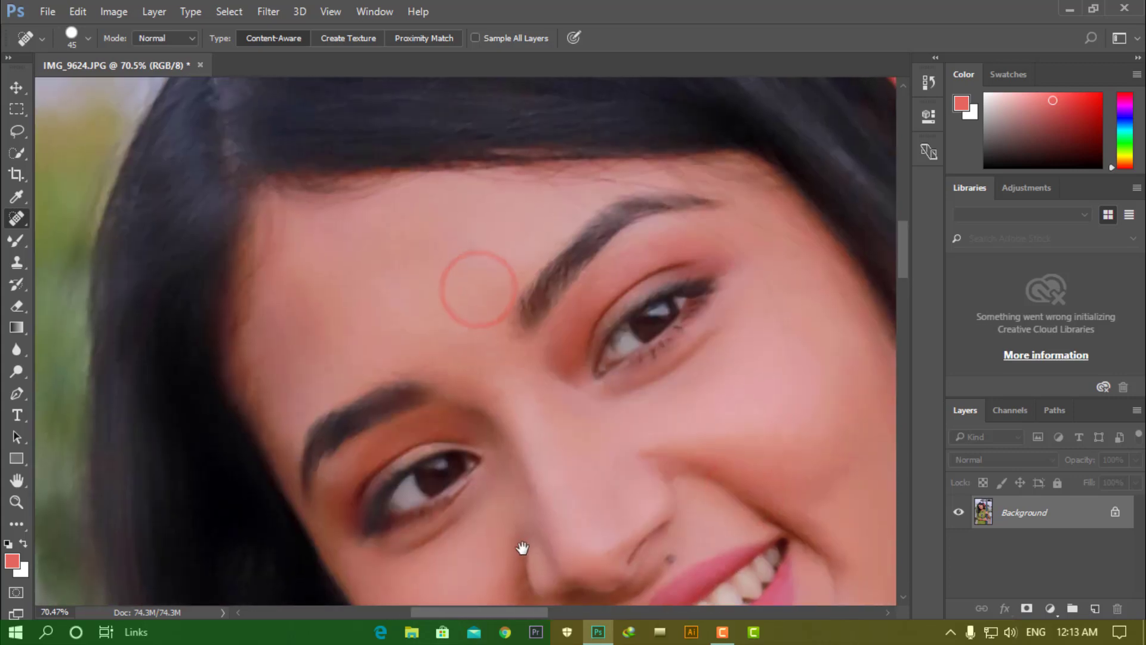
pyautogui.click(392, 282)
pyautogui.moveTo(501, 287)
pyautogui.mouseDown()
pyautogui.moveTo(410, 291)
pyautogui.moveTo(488, 290)
pyautogui.moveTo(397, 282)
pyautogui.moveTo(488, 327)
pyautogui.moveTo(409, 302)
pyautogui.moveTo(460, 309)
pyautogui.mouseUp()
pyautogui.click(16, 87)
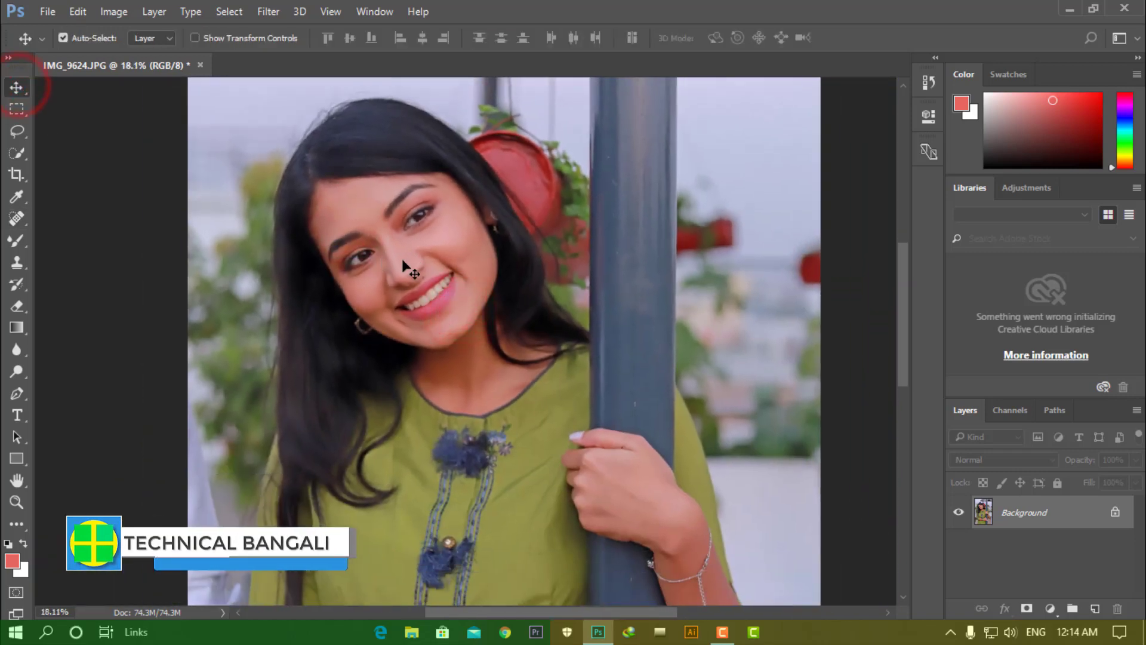
pyautogui.moveTo(411, 259); pyautogui.dragTo(382, 258)
# Step: Smooth the skin on the side of the forehead near the hair with the Mixer Brush, enlarged to 125 px
pyautogui.click(21, 241)
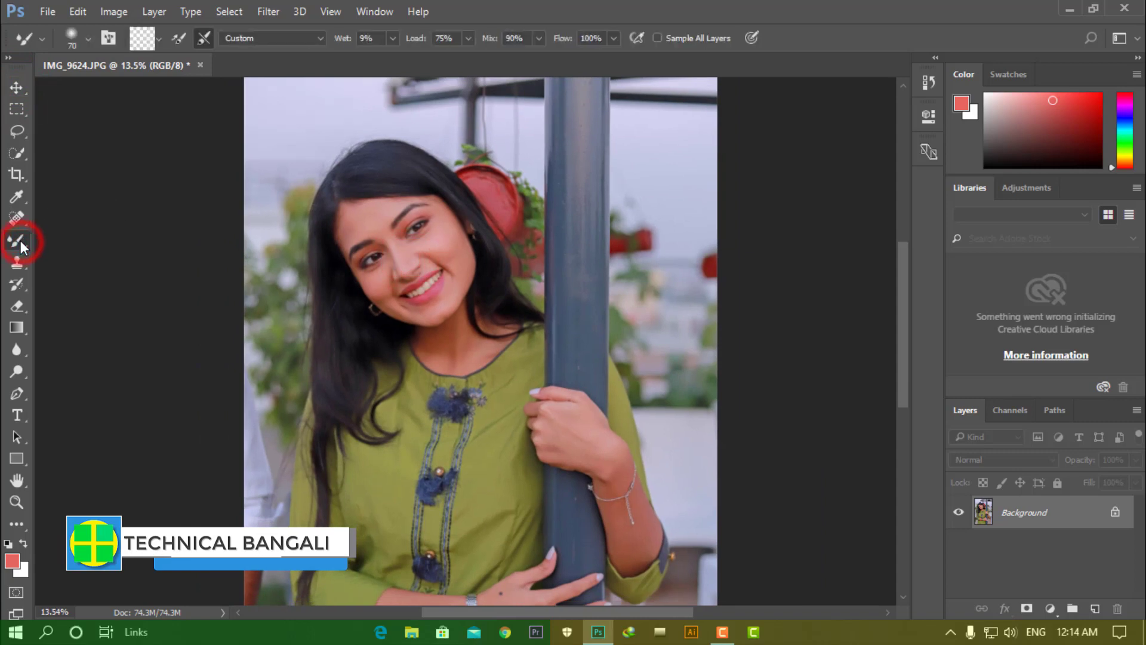
pyautogui.click(56, 287)
pyautogui.keyDown('ctrl'); pyautogui.click(377, 213); pyautogui.keyUp('ctrl')
pyautogui.moveTo(492, 284); pyautogui.dragTo(487, 292)
pyautogui.moveTo(486, 294); pyautogui.dragTo(458, 255)
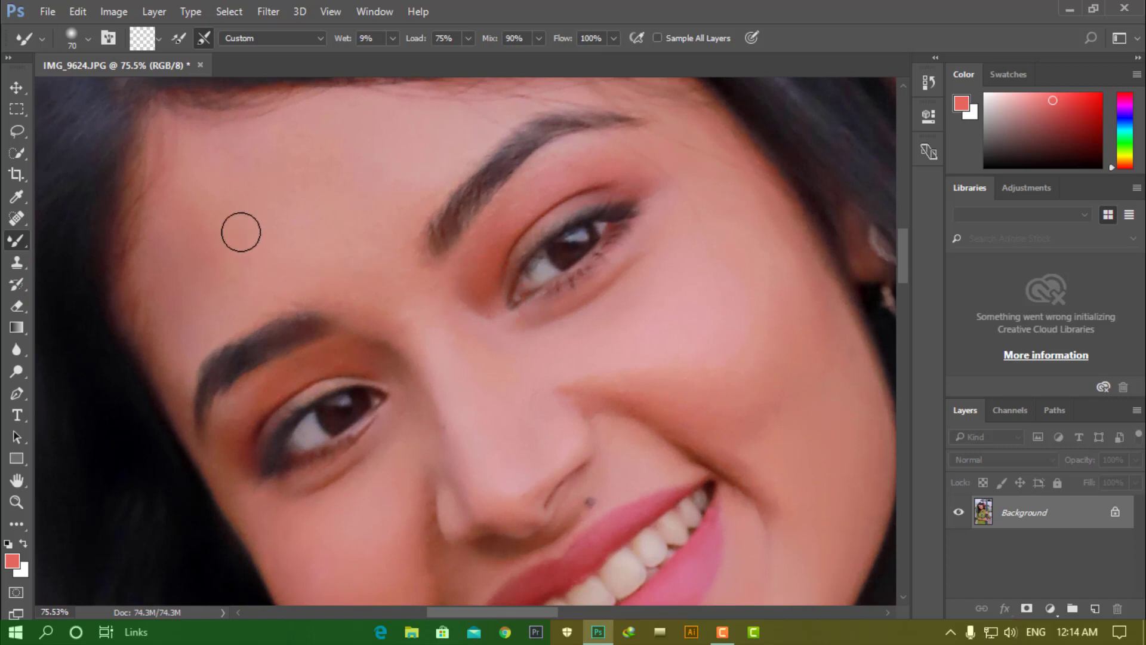
pyautogui.moveTo(210, 215); pyautogui.dragTo(185, 273)
pyautogui.press(']')
pyautogui.press(']')
pyautogui.press(']')
pyautogui.moveTo(190, 231)
pyautogui.mouseDown()
pyautogui.moveTo(173, 204)
pyautogui.moveTo(192, 153)
pyautogui.mouseUp()
pyautogui.moveTo(235, 212); pyautogui.dragTo(215, 276)
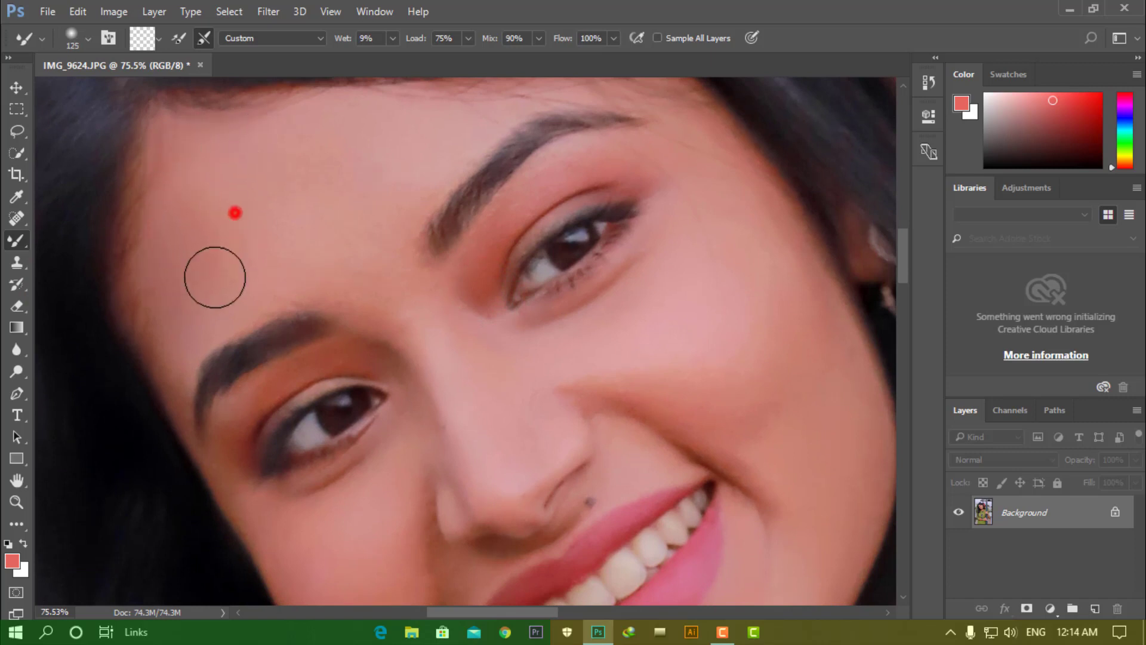
# Step: Smooth the forehead skin between the hairline and the raised eyebrow with the Mixer Brush, then leave the tool
pyautogui.moveTo(453, 135); pyautogui.dragTo(345, 125)
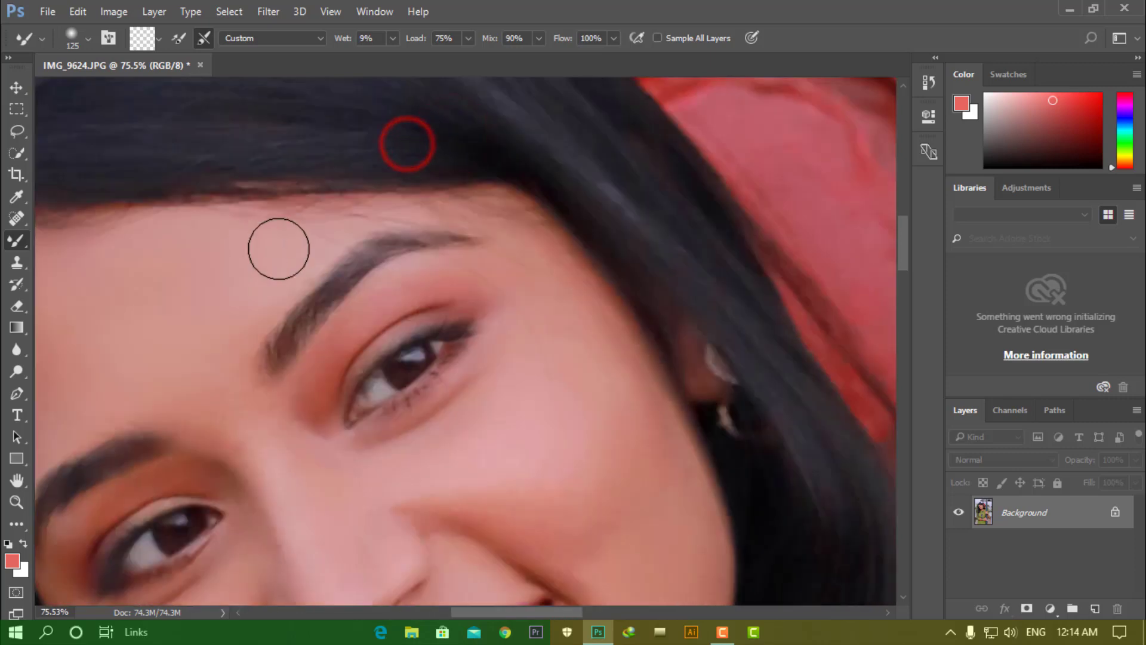
pyautogui.moveTo(305, 240)
pyautogui.mouseDown()
pyautogui.moveTo(394, 212)
pyautogui.moveTo(432, 213)
pyautogui.mouseUp()
pyautogui.moveTo(293, 262); pyautogui.dragTo(252, 332)
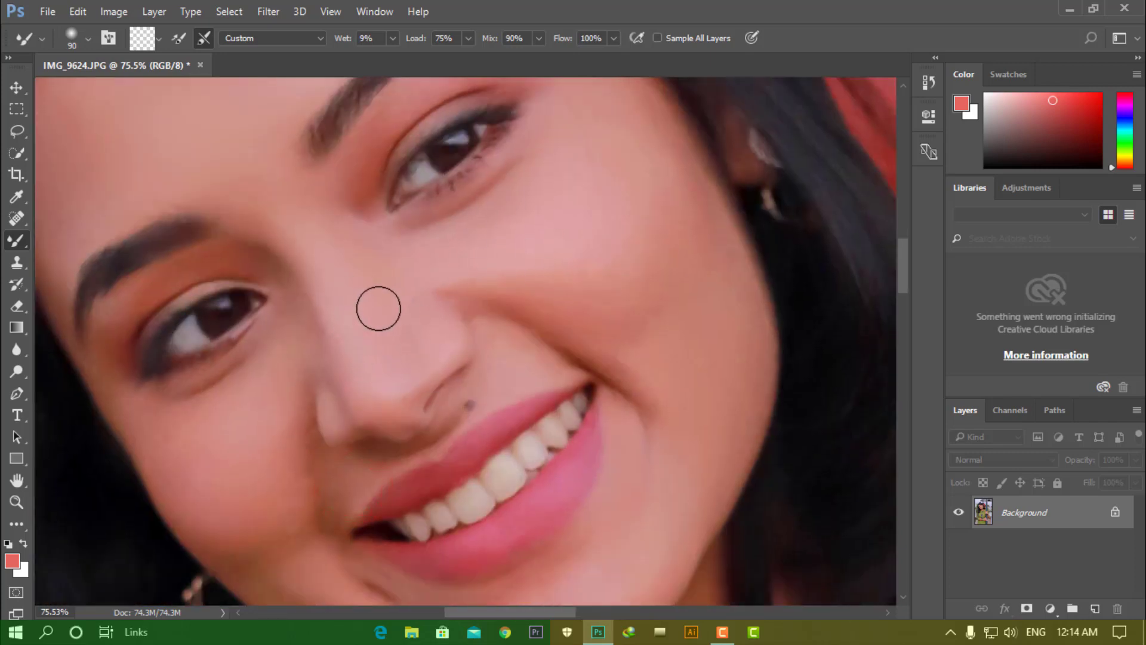
pyautogui.scroll(-3, 378, 308)
pyautogui.click(16, 87)
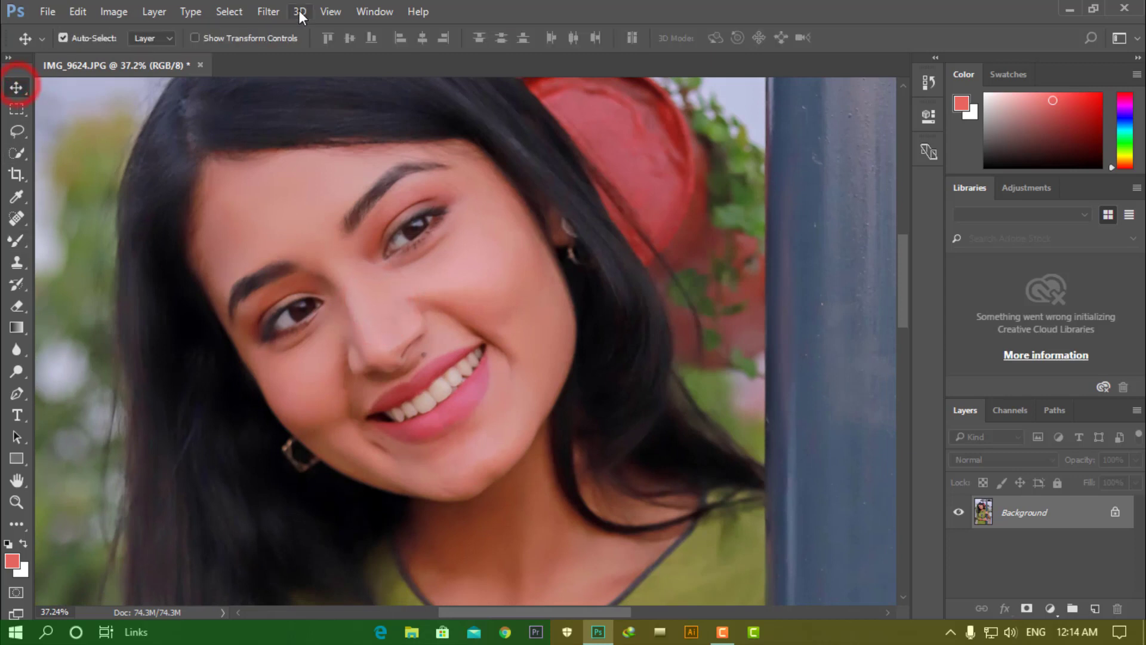
# Step: Apply the Camera Raw filter to the photo with Highlights at -54
pyautogui.click(268, 11)
pyautogui.click(295, 107)
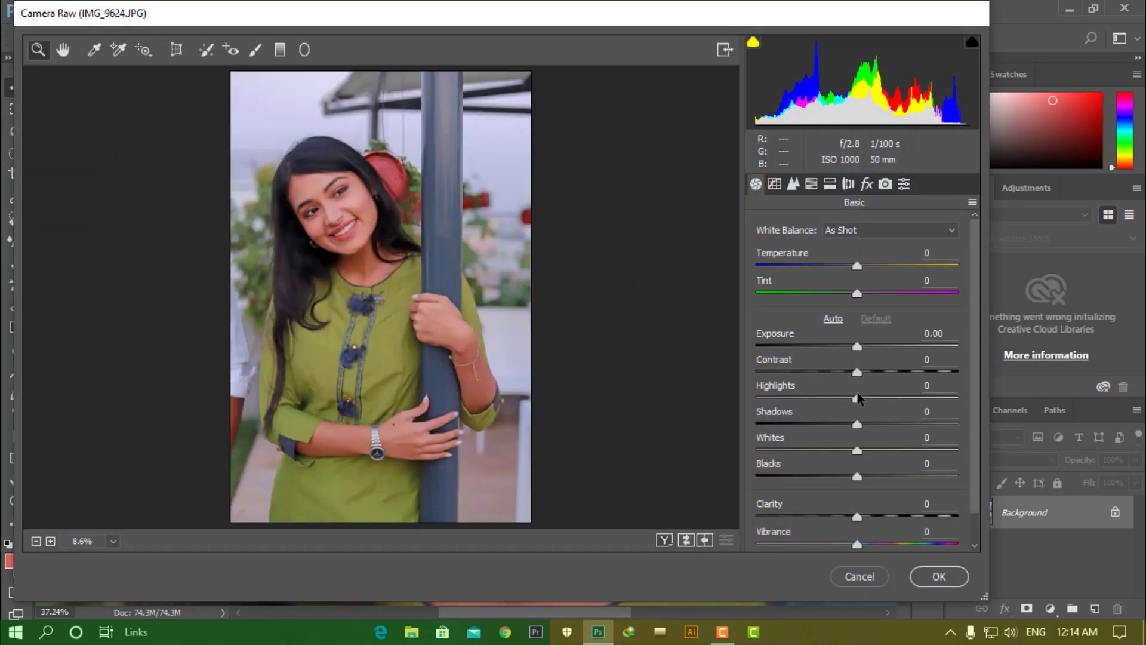
pyautogui.moveTo(826, 403); pyautogui.dragTo(805, 403)
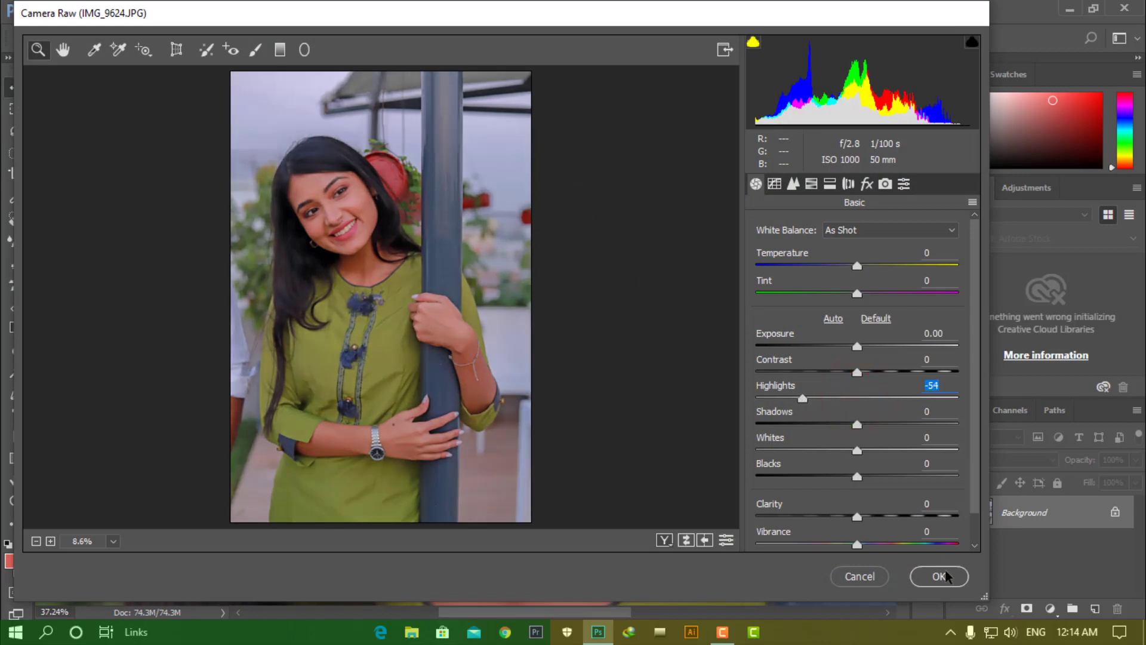
pyautogui.click(939, 576)
# Step: Smooth the skin of the wide cheek, jaw and chin with the Mixer Brush, enlarged to 150 px
pyautogui.moveTo(383, 311); pyautogui.dragTo(428, 338)
pyautogui.click(17, 240)
pyautogui.moveTo(481, 271)
pyautogui.mouseDown()
pyautogui.moveTo(559, 229)
pyautogui.moveTo(512, 228)
pyautogui.moveTo(572, 291)
pyautogui.moveTo(604, 281)
pyautogui.moveTo(600, 256)
pyautogui.mouseUp()
pyautogui.press(']')
pyautogui.press(']')
pyautogui.press(']')
pyautogui.moveTo(599, 225); pyautogui.dragTo(563, 286)
pyautogui.moveTo(528, 196)
pyautogui.mouseDown()
pyautogui.moveTo(553, 274)
pyautogui.moveTo(581, 295)
pyautogui.moveTo(553, 414)
pyautogui.moveTo(592, 398)
pyautogui.mouseUp()
pyautogui.moveTo(556, 358); pyautogui.dragTo(545, 207)
pyautogui.moveTo(557, 338); pyautogui.dragTo(555, 404)
pyautogui.moveTo(599, 348)
pyautogui.mouseDown()
pyautogui.moveTo(539, 427)
pyautogui.moveTo(491, 456)
pyautogui.moveTo(496, 428)
pyautogui.mouseUp()
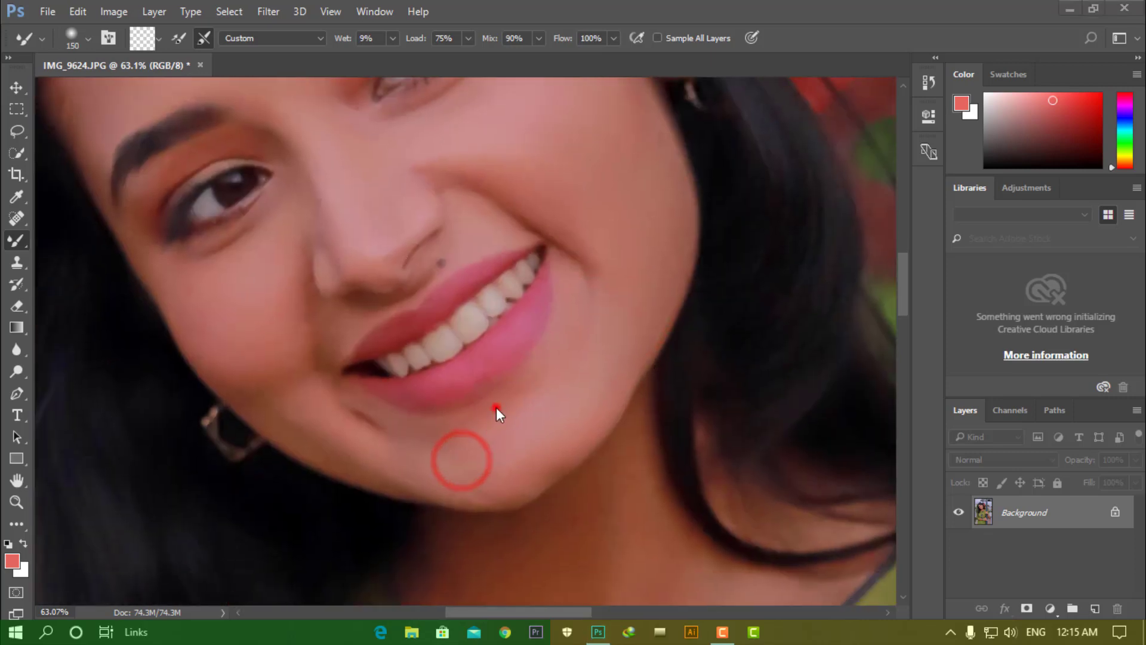
# Step: Smooth the chin, the skin at the mouth corner and the cheek above the earring with a 100 px Mixer Brush
pyautogui.press('super')
pyautogui.press('Escape')
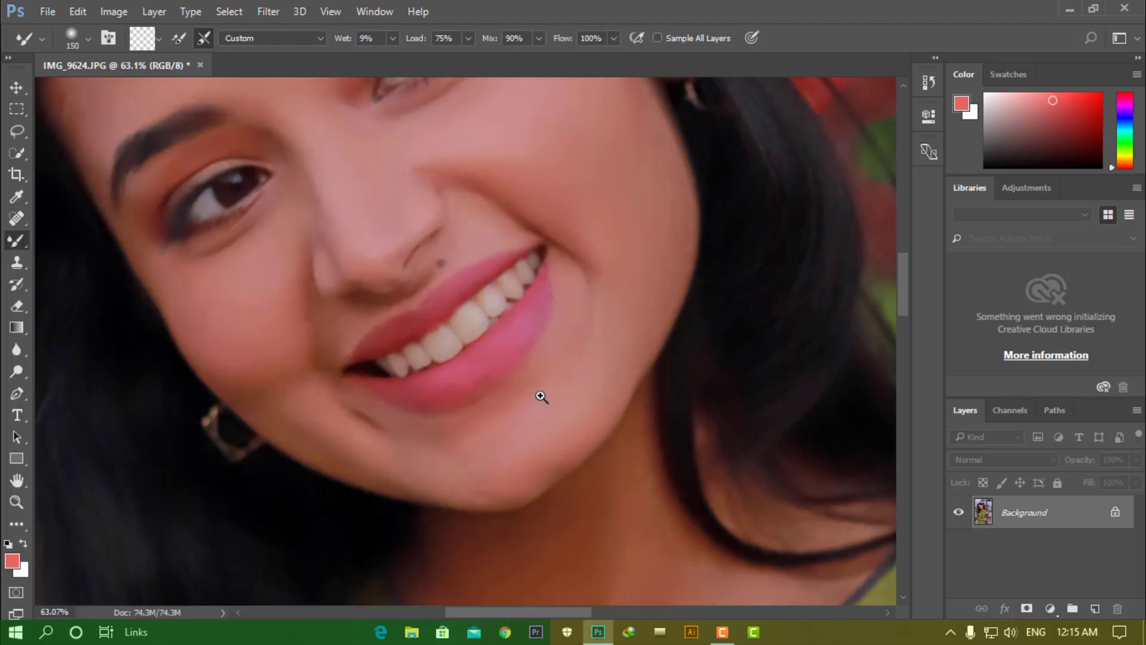
pyautogui.scroll(2, 537, 396)
pyautogui.moveTo(545, 365); pyautogui.dragTo(402, 486)
pyautogui.moveTo(451, 513)
pyautogui.mouseDown()
pyautogui.moveTo(483, 454)
pyautogui.moveTo(322, 442)
pyautogui.moveTo(266, 404)
pyautogui.moveTo(405, 412)
pyautogui.moveTo(478, 385)
pyautogui.mouseUp()
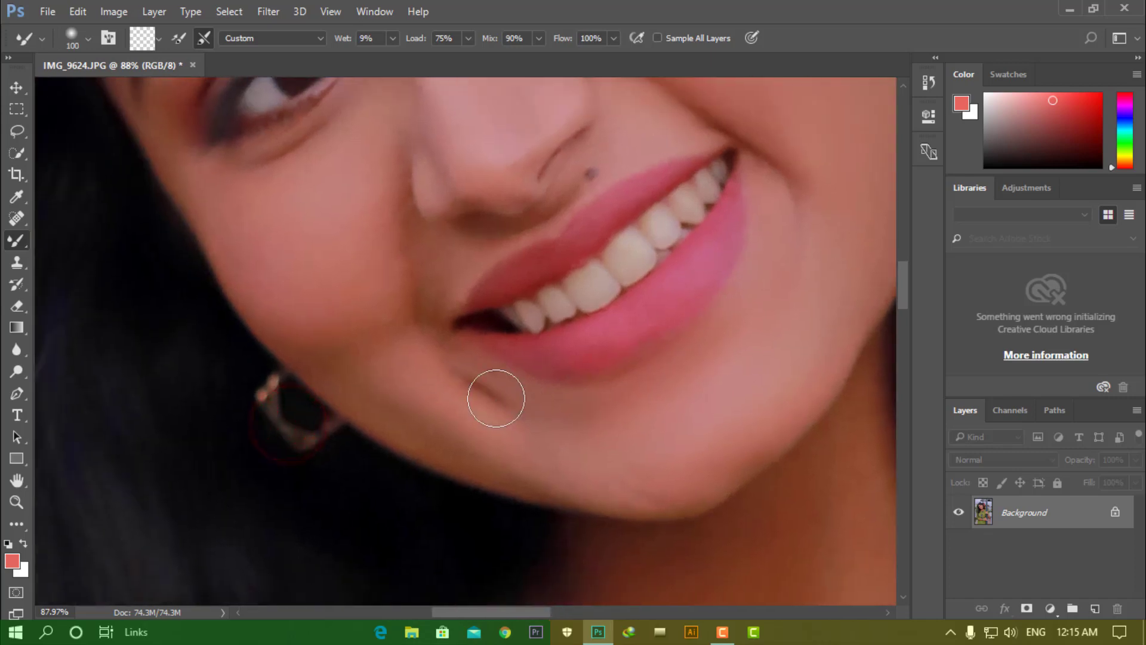
pyautogui.moveTo(406, 387)
pyautogui.mouseDown()
pyautogui.moveTo(430, 430)
pyautogui.moveTo(299, 340)
pyautogui.mouseUp()
pyautogui.moveTo(284, 296); pyautogui.dragTo(327, 263)
pyautogui.moveTo(369, 175); pyautogui.dragTo(415, 234)
pyautogui.moveTo(438, 296)
pyautogui.mouseDown()
pyautogui.moveTo(525, 385)
pyautogui.moveTo(530, 246)
pyautogui.moveTo(542, 241)
pyautogui.moveTo(489, 206)
pyautogui.mouseUp()
# Step: Smooth the skin around both eyes and along the nose bridge with the Mixer Brush, reduced to 80 px
pyautogui.moveTo(374, 151); pyautogui.dragTo(489, 255)
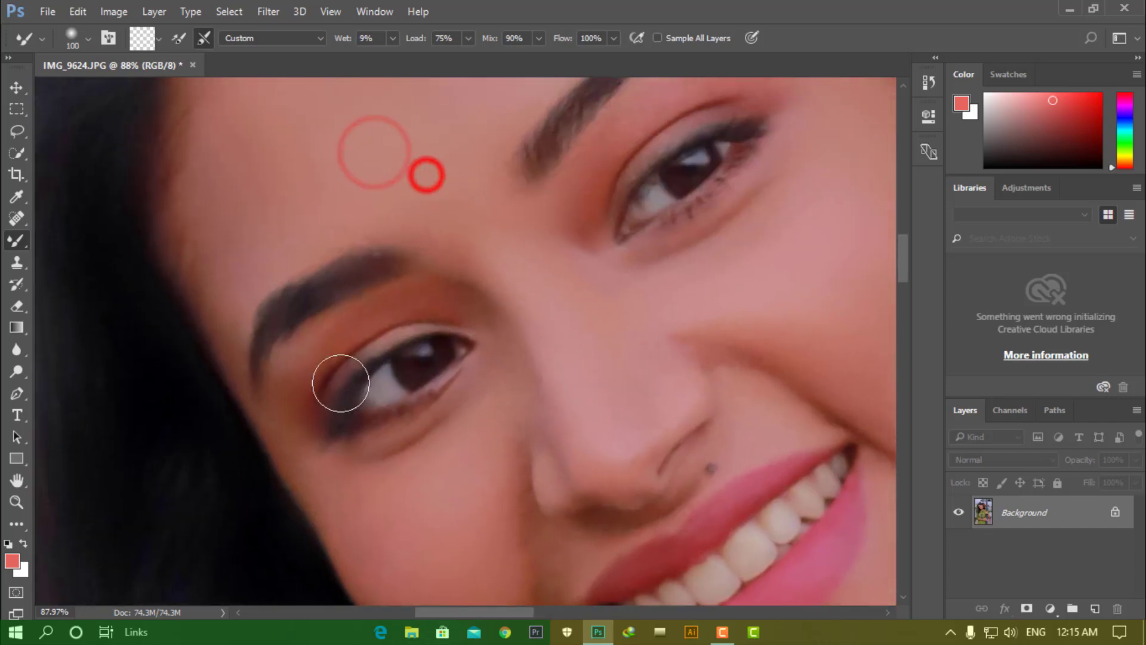
pyautogui.press('[')
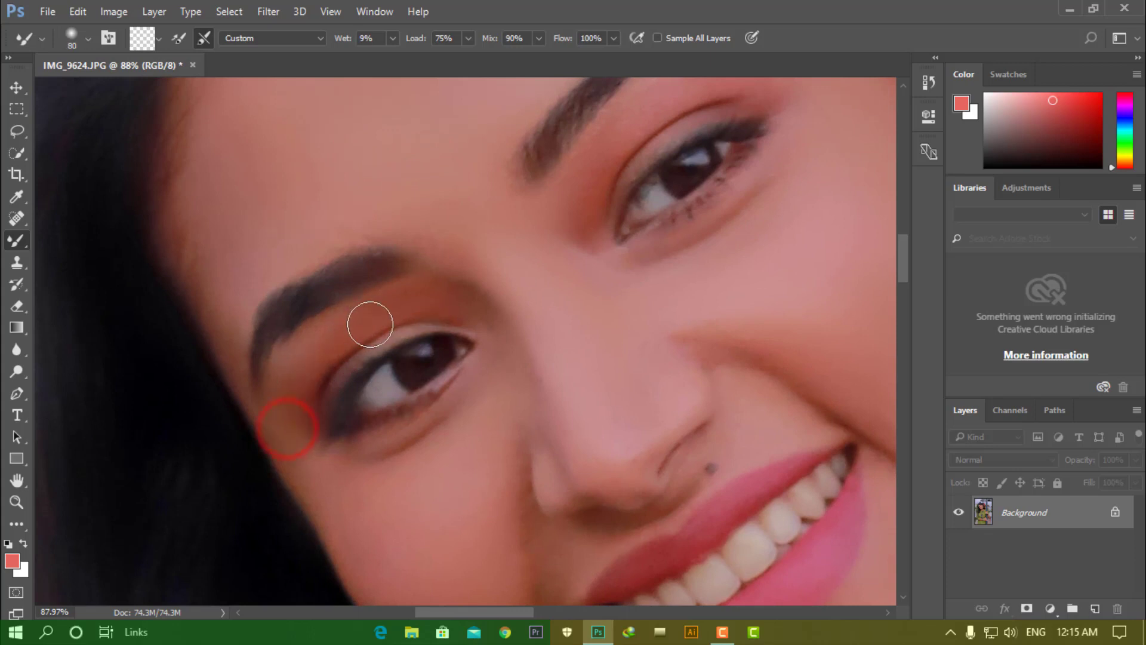
pyautogui.moveTo(542, 261); pyautogui.dragTo(505, 351)
pyautogui.click(528, 320)
pyautogui.click(692, 151)
pyautogui.click(760, 146)
pyautogui.click(758, 204)
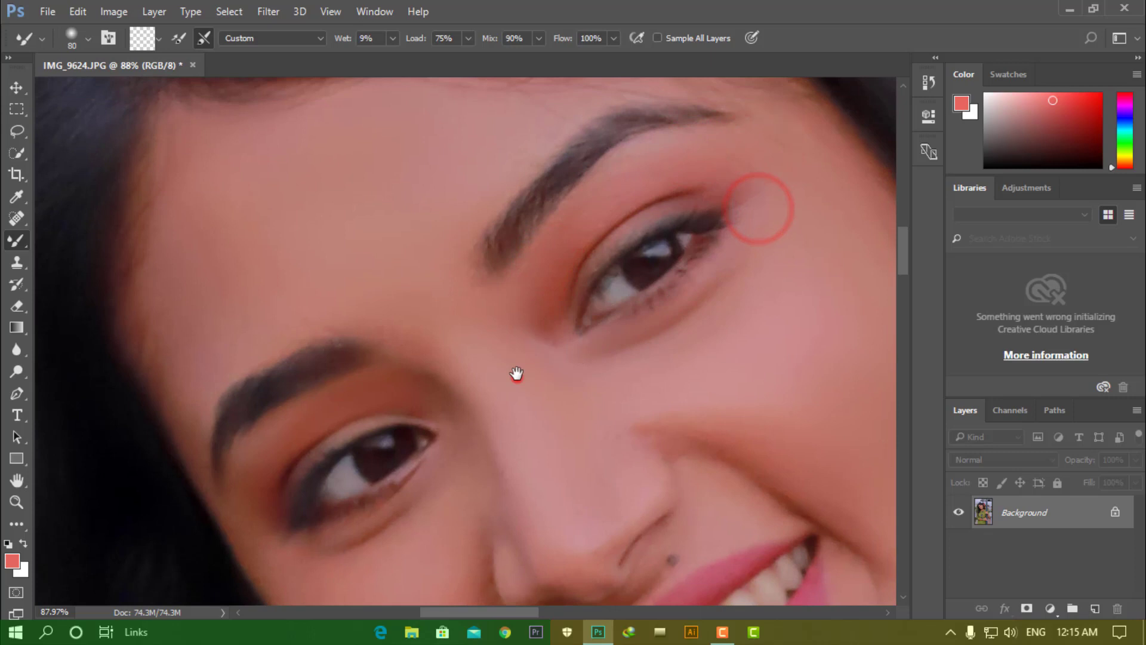
# Step: Blend the skin tones of the nose and the cheek beside it with further Mixer Brush strokes
pyautogui.moveTo(518, 378); pyautogui.dragTo(539, 291)
pyautogui.moveTo(463, 388)
pyautogui.mouseDown()
pyautogui.moveTo(355, 455)
pyautogui.moveTo(404, 384)
pyautogui.moveTo(446, 387)
pyautogui.mouseUp()
pyautogui.moveTo(639, 348)
pyautogui.mouseDown()
pyautogui.moveTo(679, 345)
pyautogui.moveTo(715, 378)
pyautogui.mouseUp()
pyautogui.moveTo(667, 336); pyautogui.dragTo(732, 392)
pyautogui.moveTo(693, 328); pyautogui.dragTo(738, 394)
pyautogui.moveTo(685, 340); pyautogui.dragTo(708, 368)
pyautogui.moveTo(710, 371)
pyautogui.mouseDown()
pyautogui.moveTo(612, 378)
pyautogui.moveTo(567, 360)
pyautogui.mouseUp()
pyautogui.moveTo(465, 324); pyautogui.dragTo(501, 346)
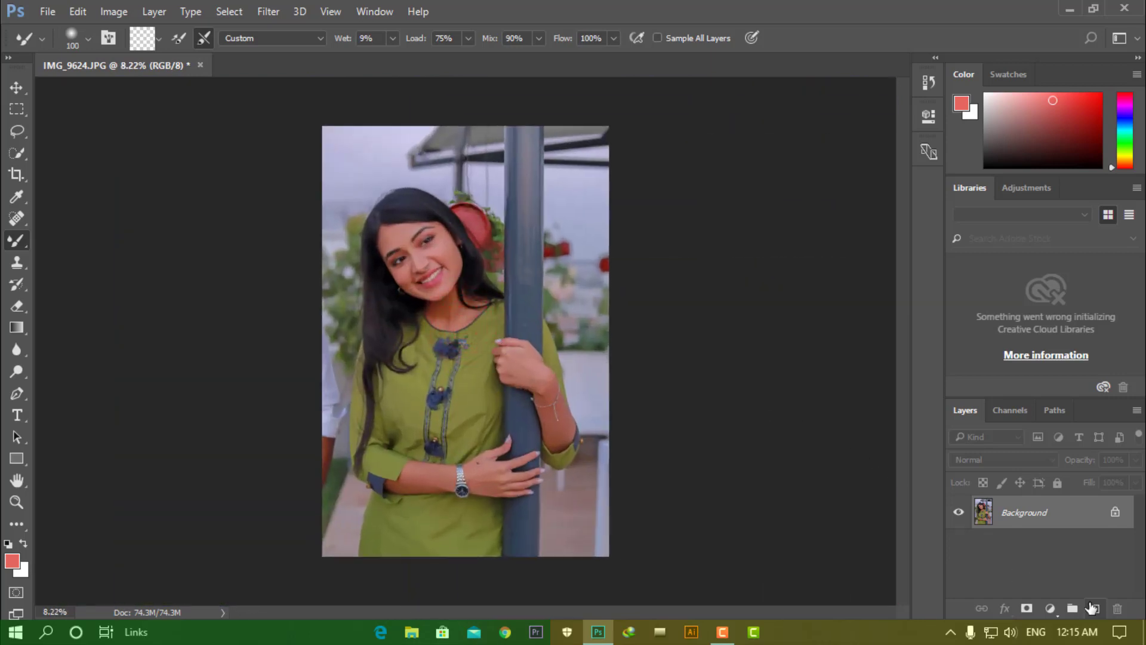
pyautogui.rightClick(27, 251)
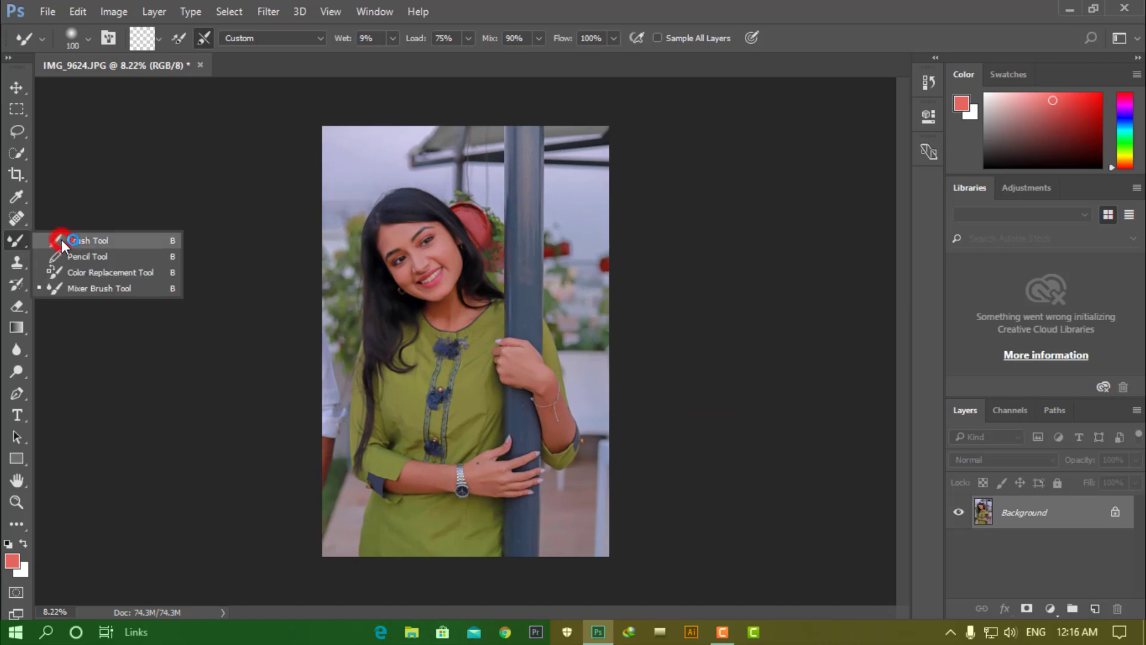
pyautogui.click(63, 241)
pyautogui.click(17, 88)
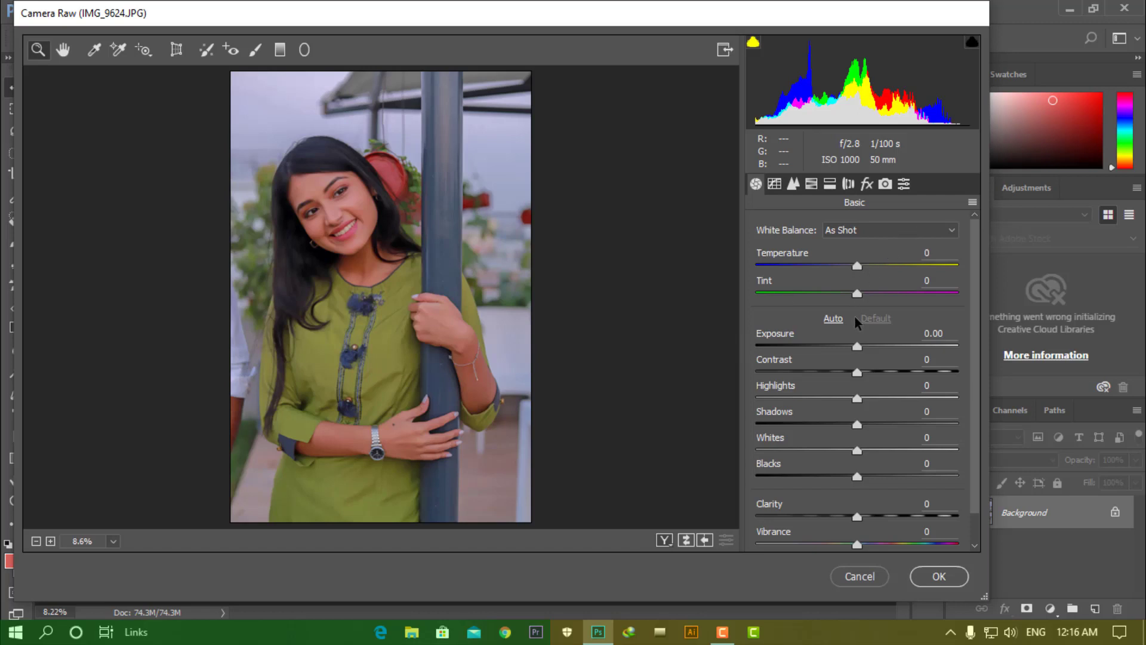
# Step: Try a cooler white balance with Temperature at -8, then set Temperature back to 0
pyautogui.moveTo(857, 266); pyautogui.dragTo(849, 267)
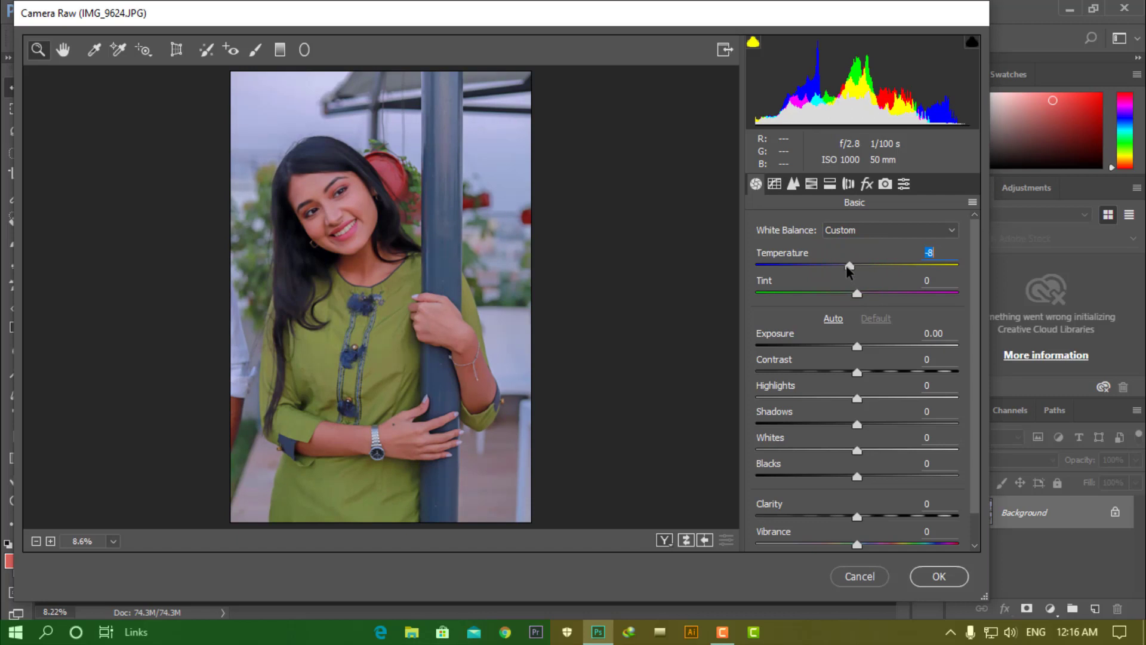
pyautogui.click(855, 266)
pyautogui.moveTo(857, 267); pyautogui.dragTo(860, 267)
pyautogui.write('0')
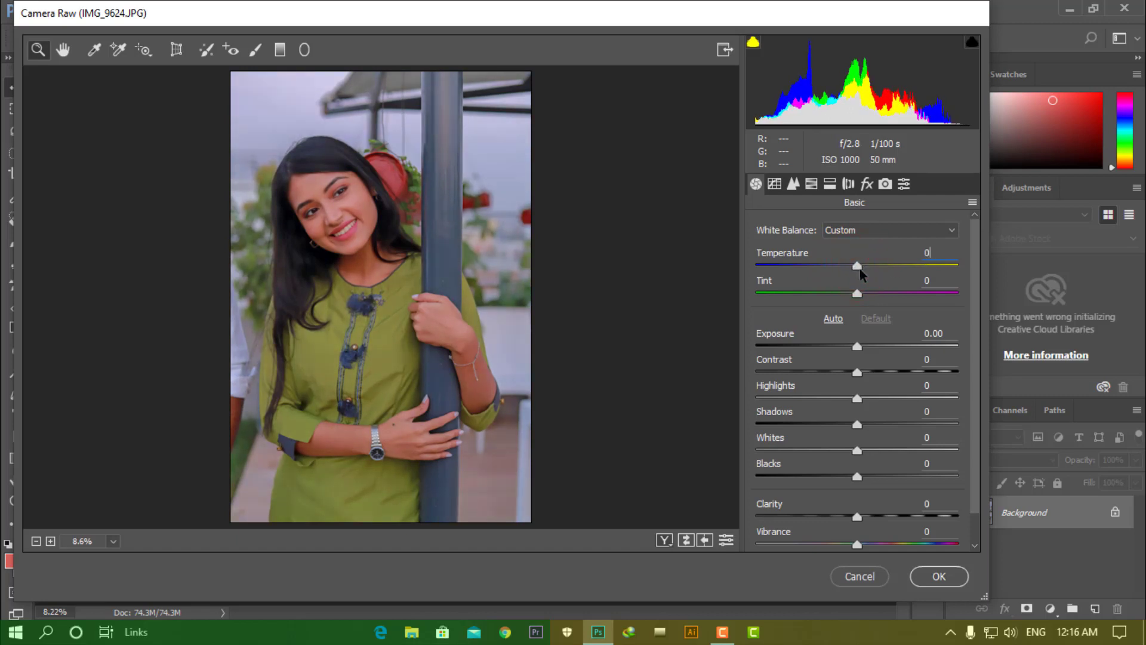
# Step: Set Contrast to +21 in the Camera Raw filter and compare before and after side by side
pyautogui.moveTo(857, 374); pyautogui.dragTo(873, 382)
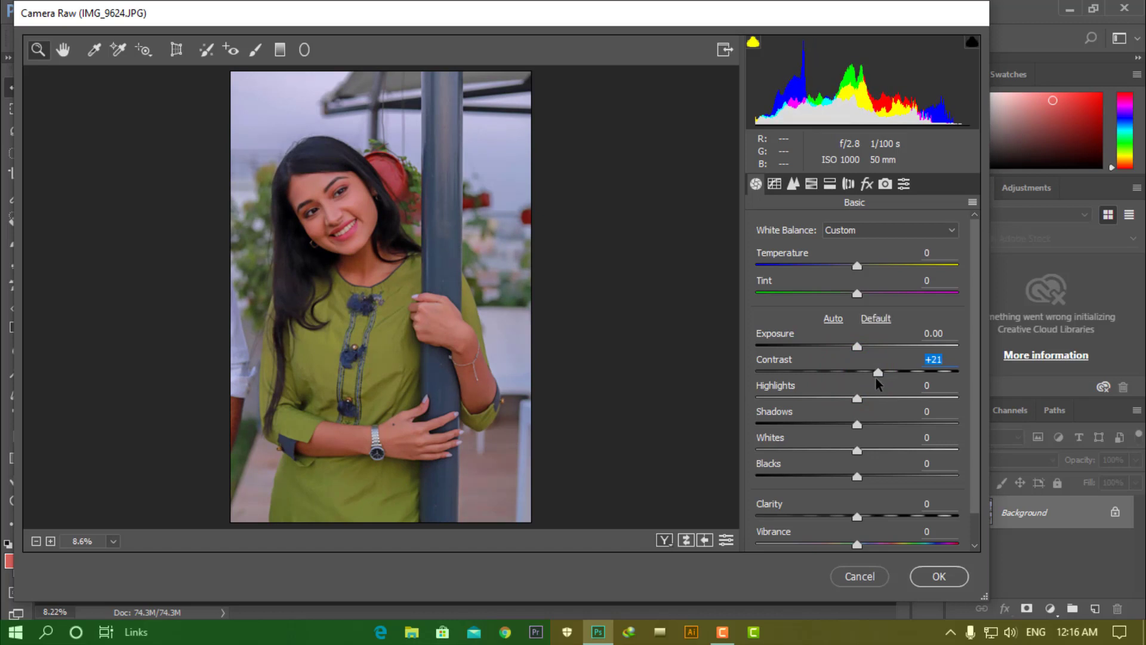
pyautogui.click(663, 540)
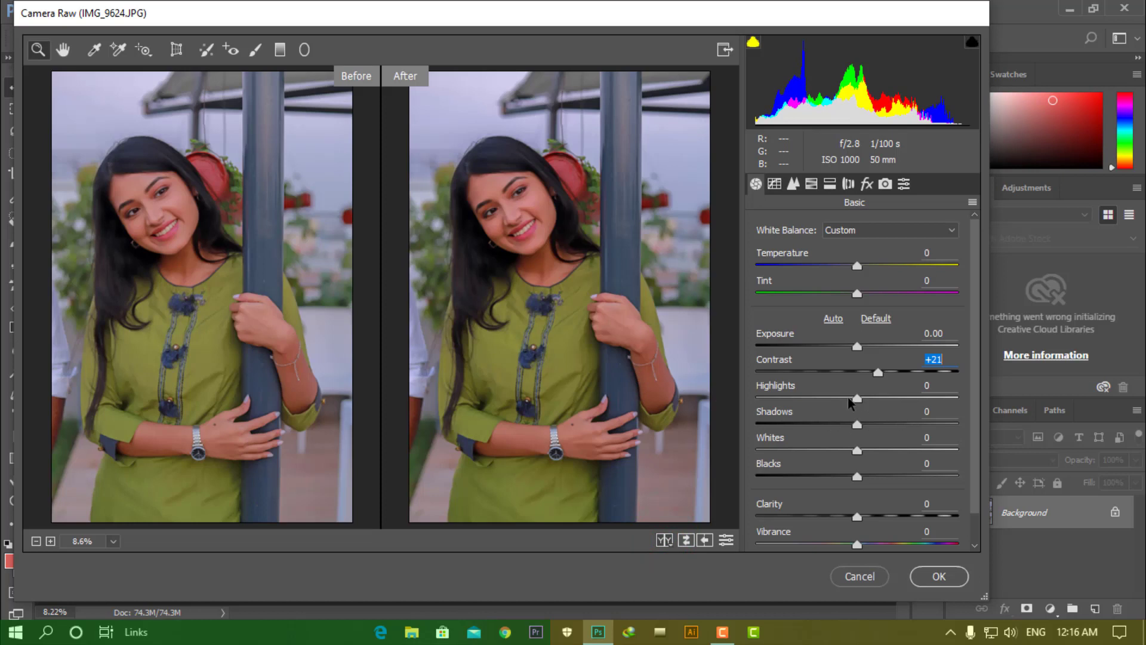
# Step: Set Highlights to 0, Shadows to +40 and Blacks to -25 in the Camera Raw filter
pyautogui.moveTo(827, 400); pyautogui.dragTo(854, 422)
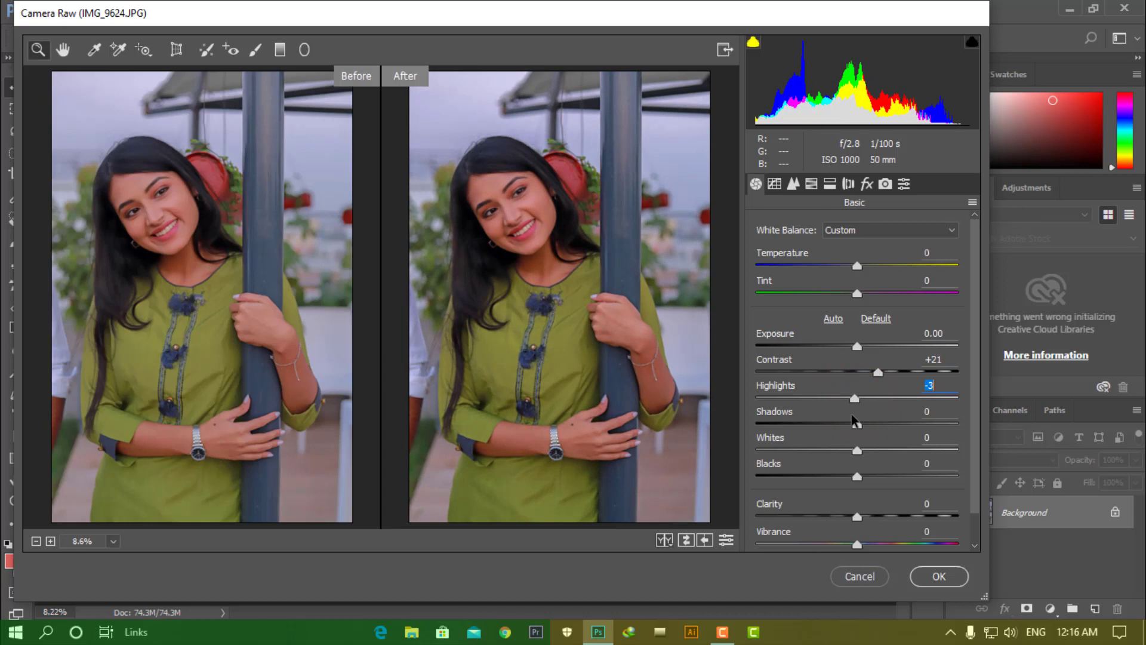
pyautogui.write('0')
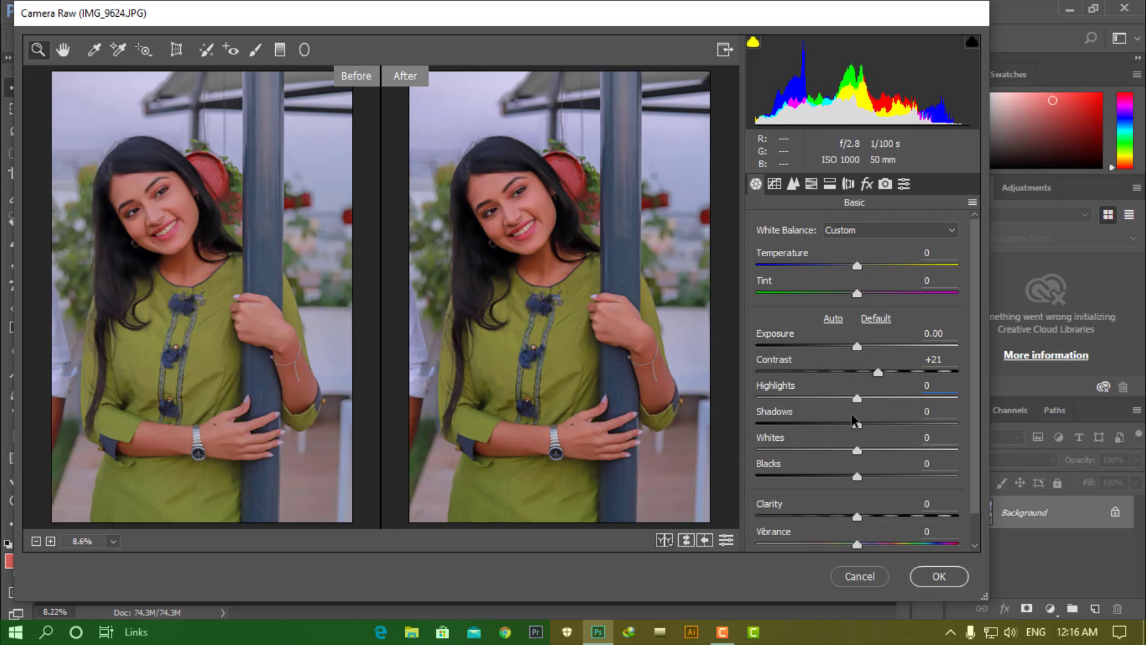
pyautogui.moveTo(856, 425); pyautogui.dragTo(893, 440)
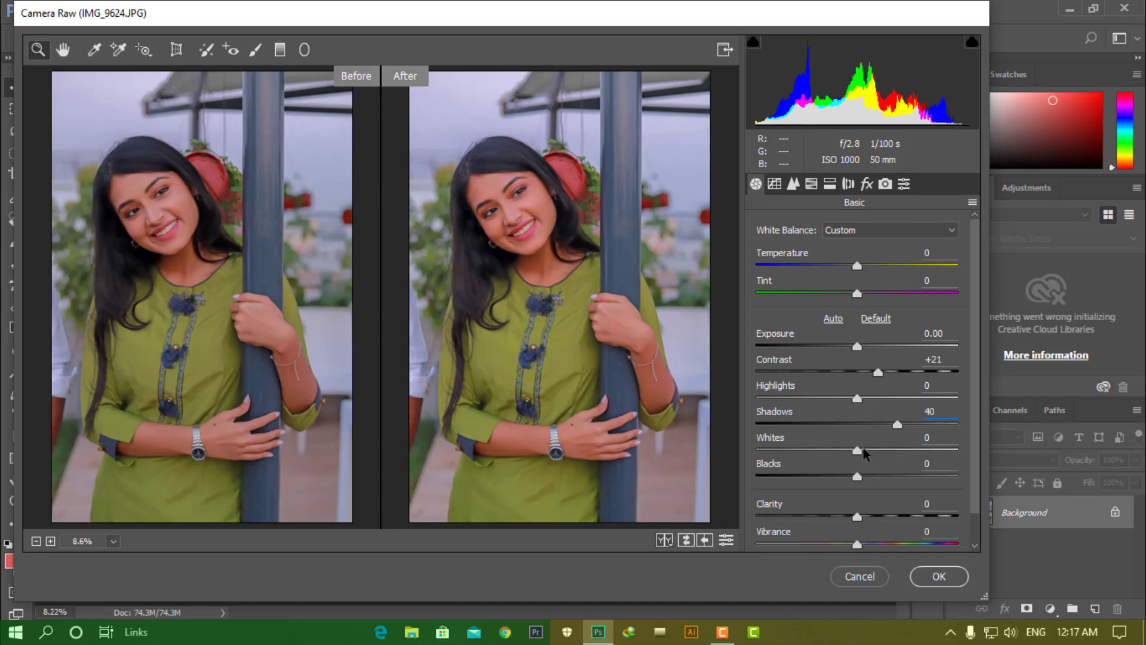
pyautogui.moveTo(856, 474); pyautogui.dragTo(830, 475)
pyautogui.write('-25')
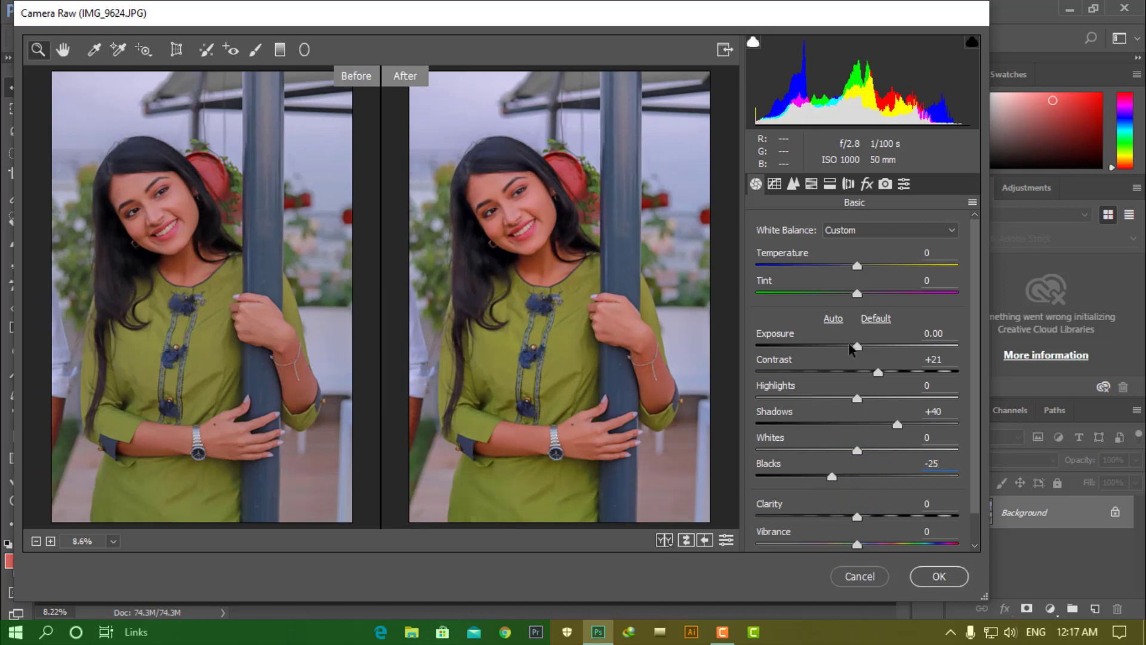
# Step: Set the sharpening Amount to 50 and Detail to 50 in the Camera Raw filter
pyautogui.click(774, 185)
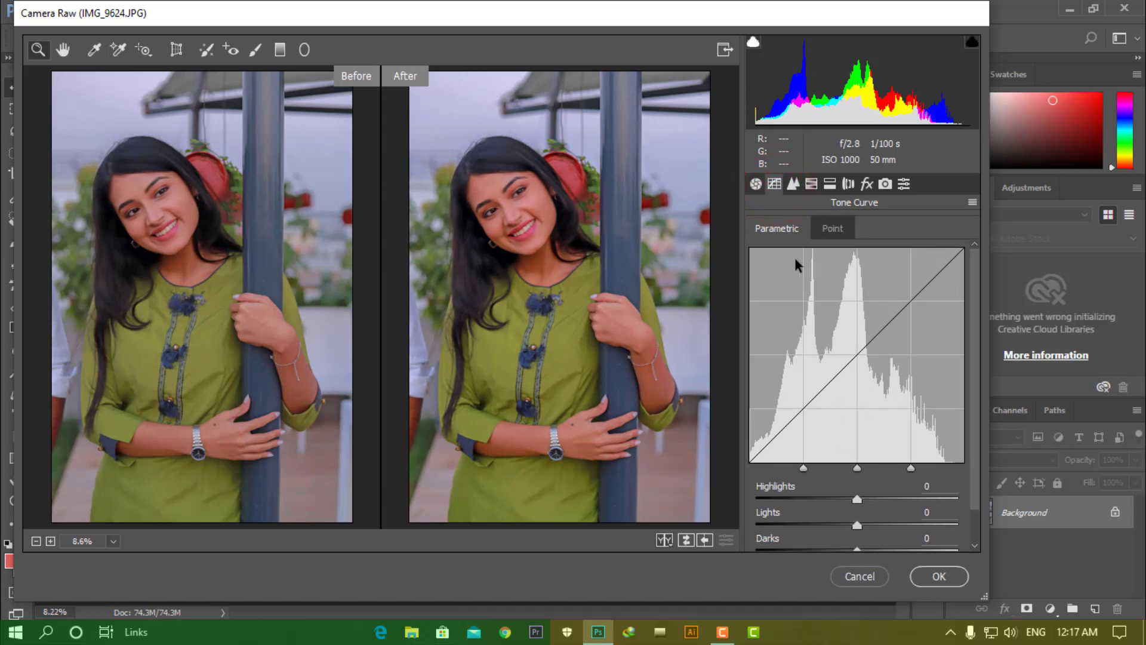
pyautogui.click(794, 185)
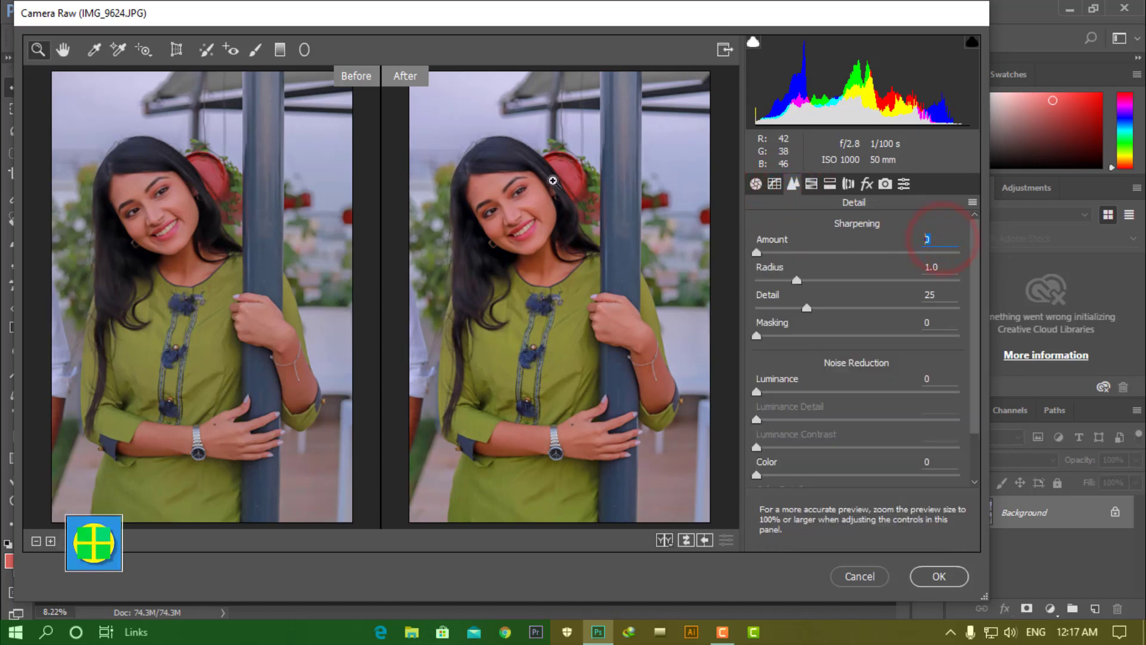
pyautogui.click(525, 194)
pyautogui.moveTo(527, 388); pyautogui.dragTo(591, 253)
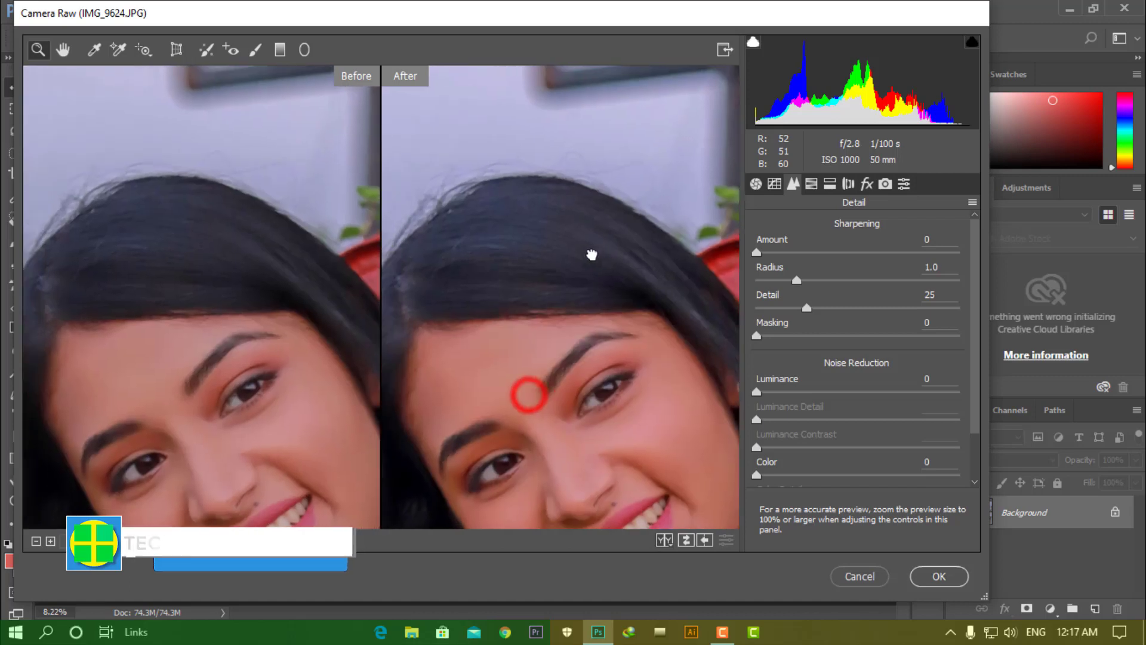
pyautogui.click(936, 238)
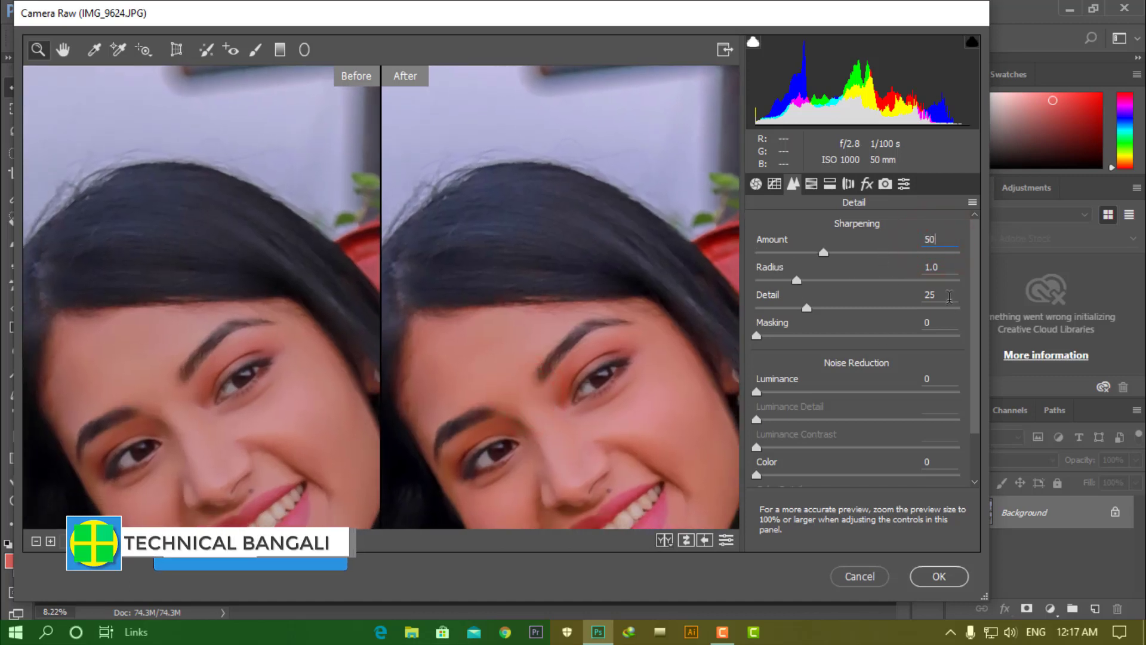
pyautogui.write('50')
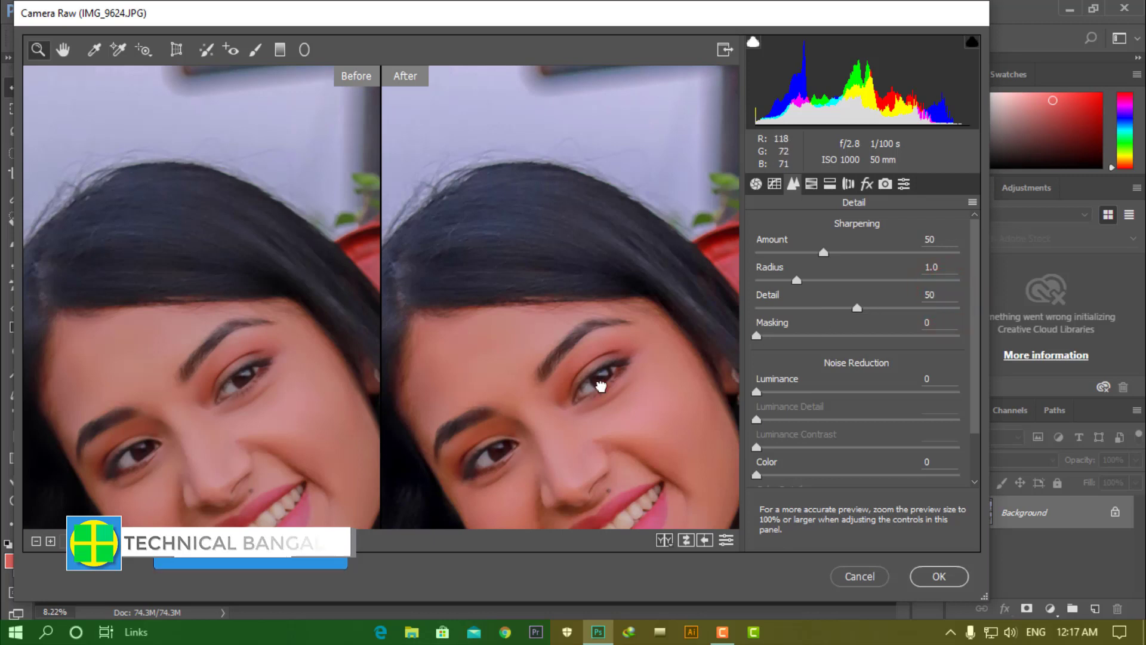
# Step: Set the noise reduction Luminance to 35 to smooth the portrait
pyautogui.moveTo(602, 383); pyautogui.dragTo(550, 299)
pyautogui.moveTo(757, 392); pyautogui.dragTo(862, 393)
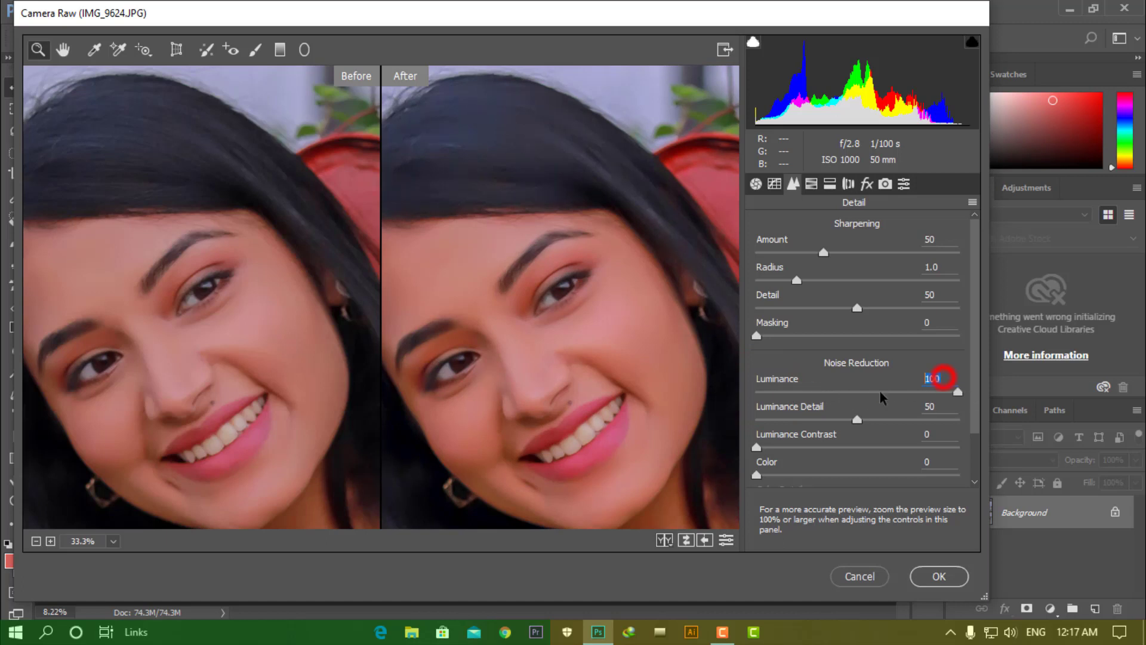
pyautogui.rightClick(653, 193)
pyautogui.click(694, 221)
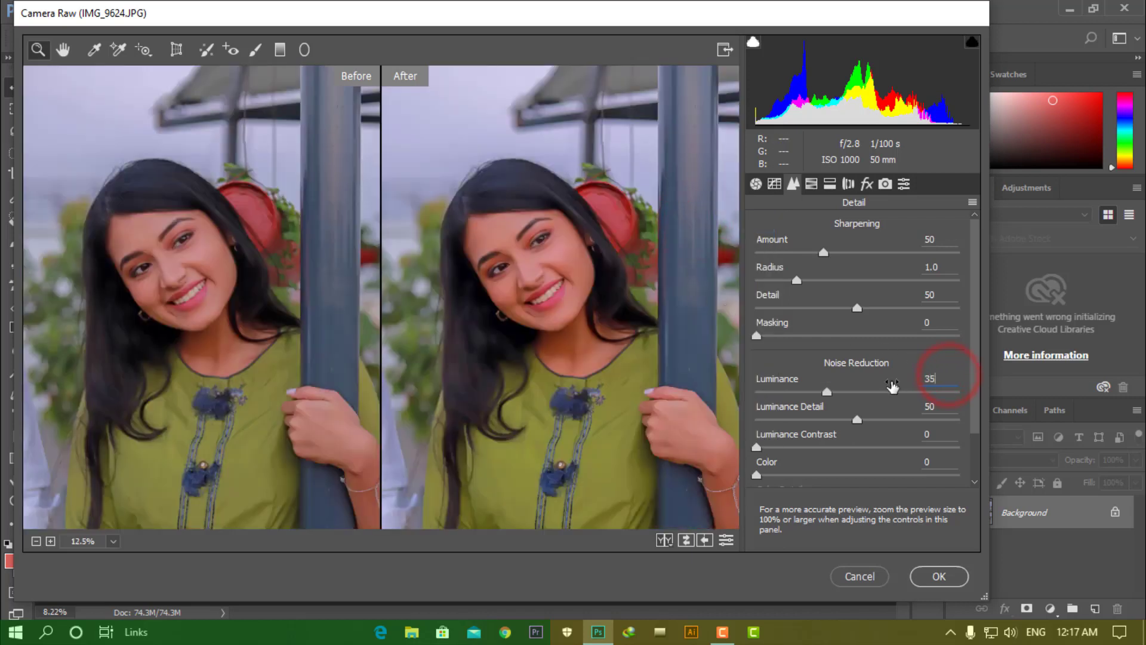
# Step: Examine the skin around the eyes, nose and mouth in the before and after previews at several magnifications
pyautogui.click(554, 263)
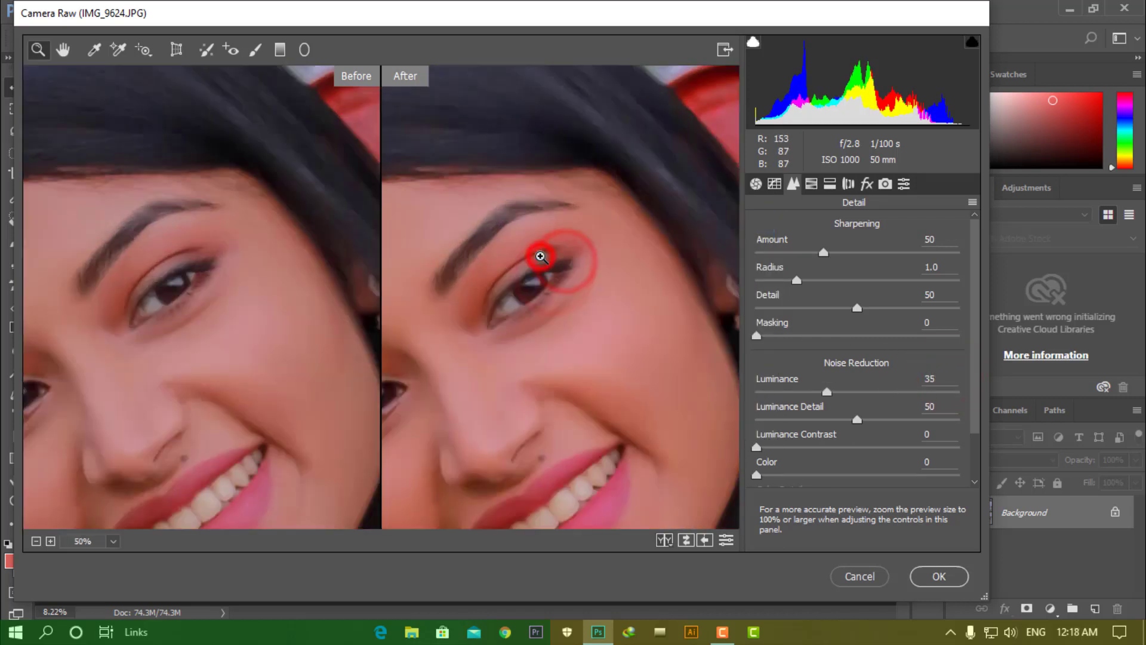
pyautogui.moveTo(576, 346); pyautogui.dragTo(627, 296)
pyautogui.rightClick(607, 281)
pyautogui.click(642, 239)
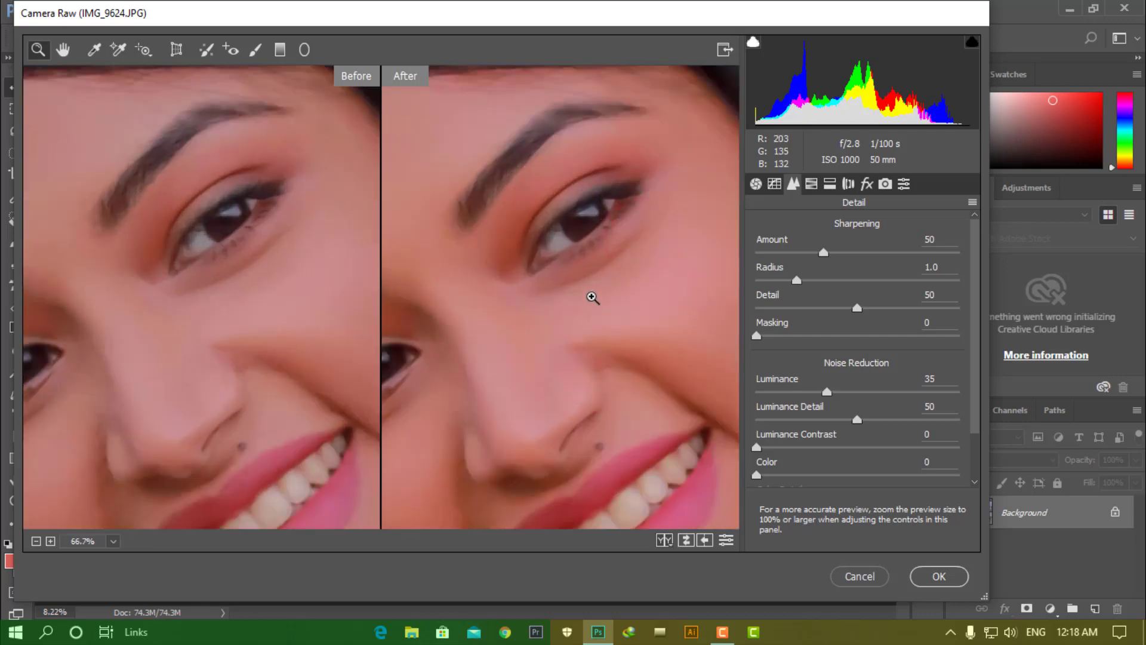
pyautogui.rightClick(597, 290)
pyautogui.click(633, 218)
pyautogui.moveTo(539, 298); pyautogui.dragTo(580, 295)
pyautogui.rightClick(591, 225)
pyautogui.click(589, 206)
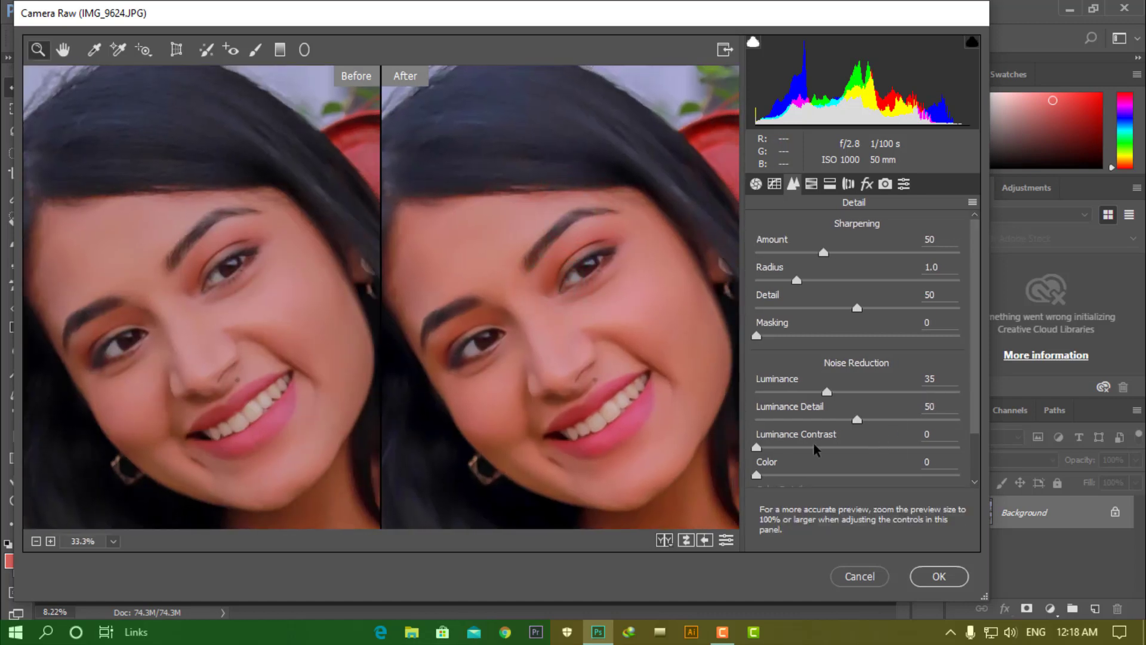
# Step: Set the noise reduction Luminance Contrast to 35 and Color to 43
pyautogui.moveTo(761, 445); pyautogui.dragTo(1025, 455)
pyautogui.write('35')
pyautogui.moveTo(759, 474); pyautogui.dragTo(874, 481)
pyautogui.write('43')
pyautogui.click(947, 460)
# Step: Set the HSL Hue of Oranges to +9 and Yellows to -35, checking the effect on the face
pyautogui.click(811, 185)
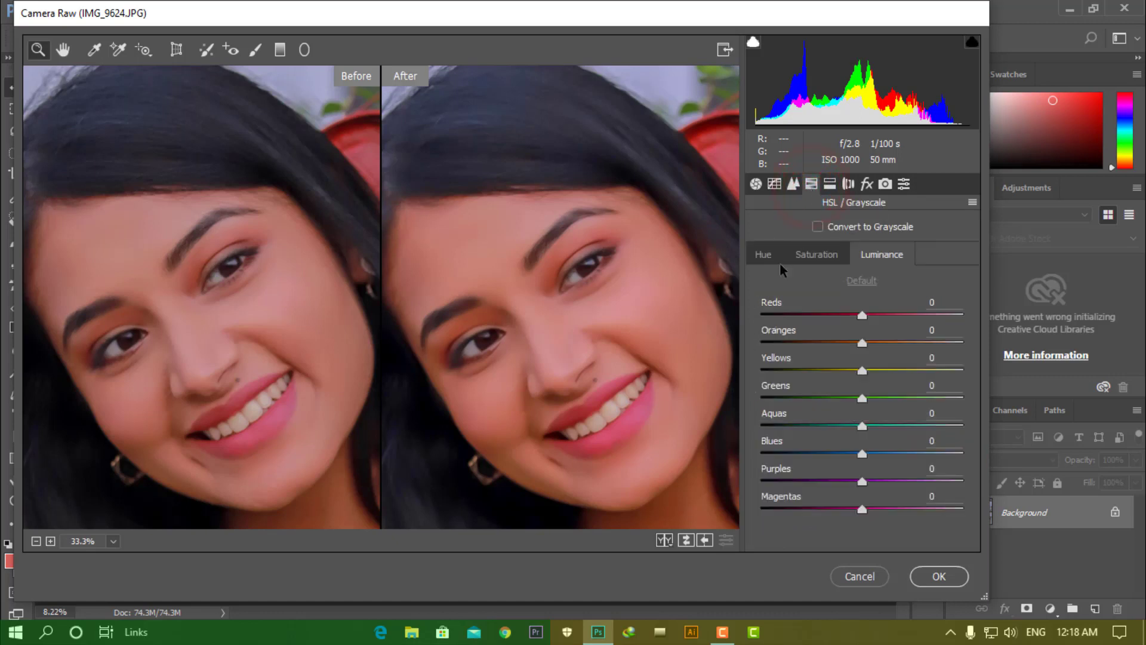
pyautogui.click(765, 255)
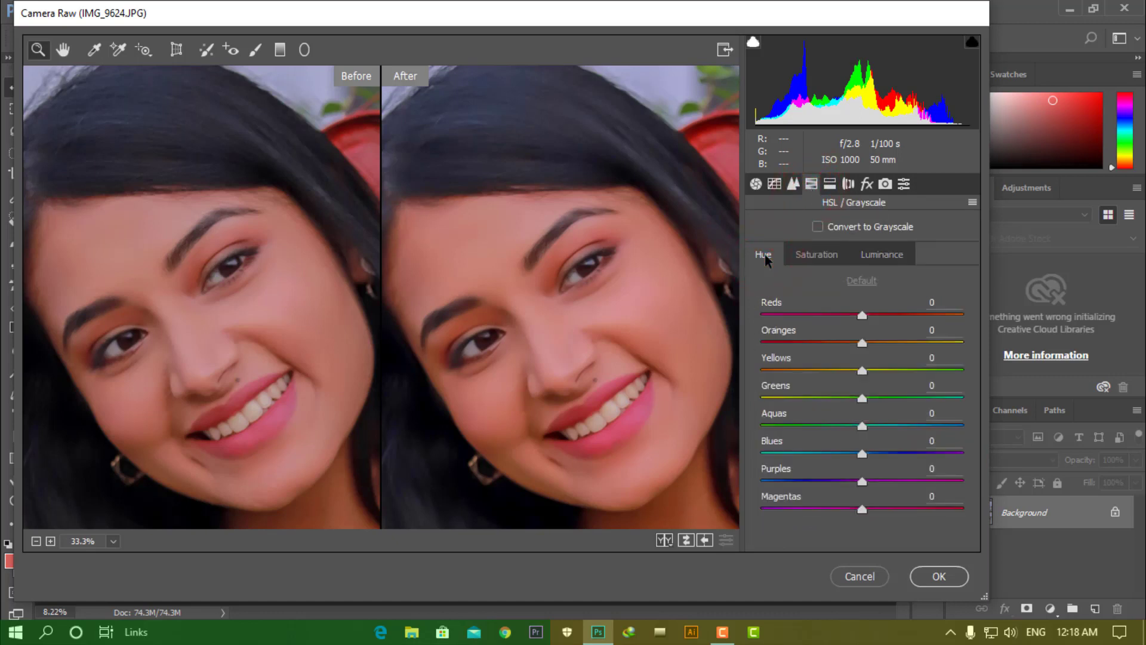
pyautogui.moveTo(862, 342); pyautogui.dragTo(853, 342)
pyautogui.rightClick(660, 294)
pyautogui.click(699, 191)
pyautogui.rightClick(606, 285)
pyautogui.click(607, 150)
pyautogui.moveTo(856, 345)
pyautogui.mouseDown()
pyautogui.moveTo(836, 343)
pyautogui.moveTo(876, 351)
pyautogui.moveTo(861, 346)
pyautogui.mouseUp()
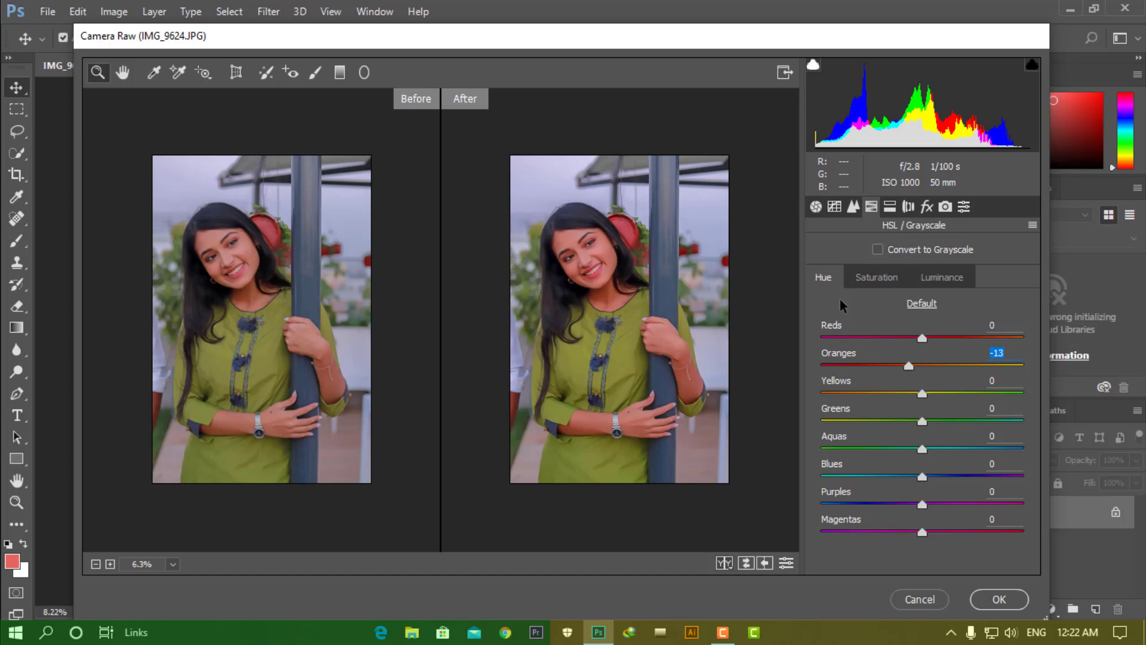
pyautogui.moveTo(922, 396); pyautogui.dragTo(889, 413)
pyautogui.write('-35')
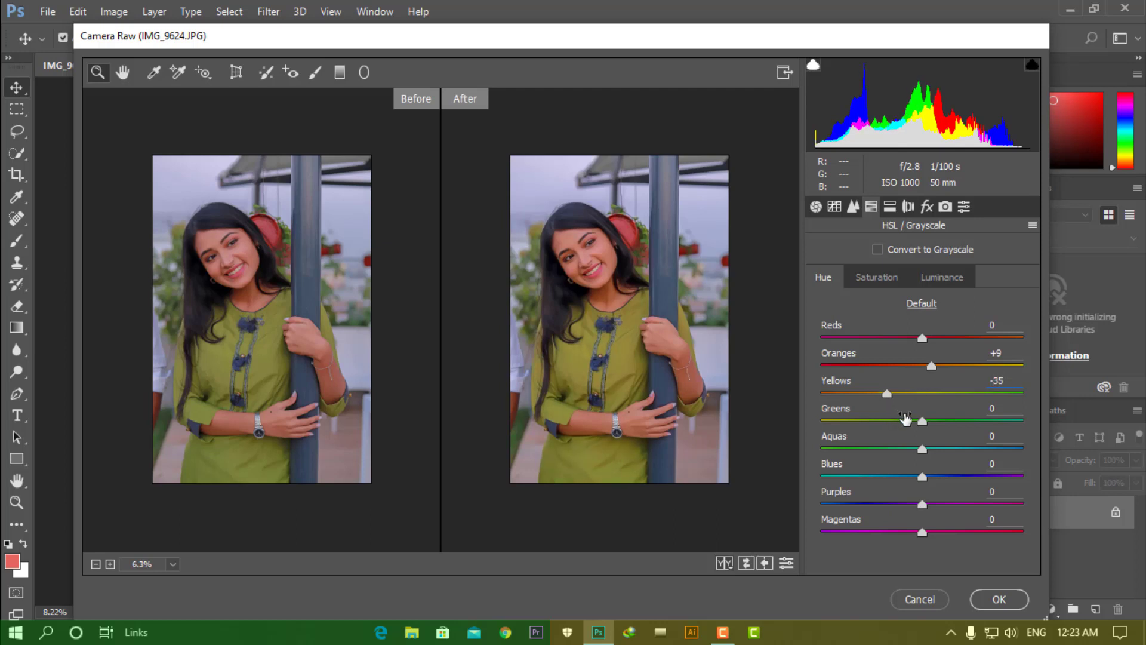
# Step: Set the HSL Hue of Greens to -100, Aquas to +100 and Blues to -25
pyautogui.moveTo(923, 422); pyautogui.dragTo(798, 421)
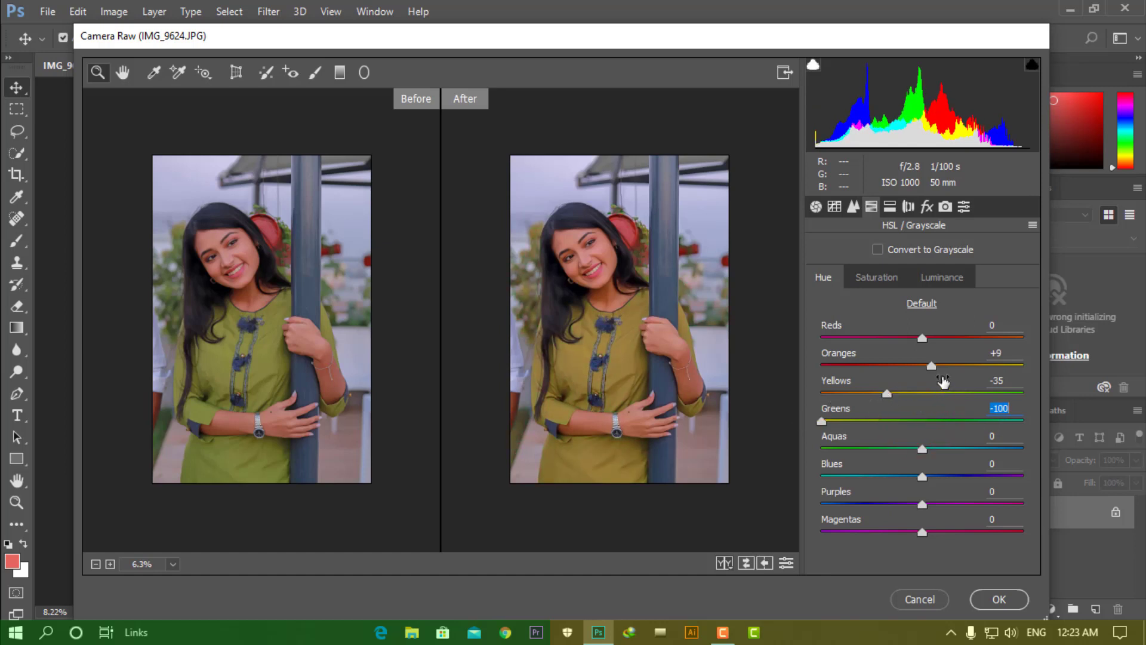
pyautogui.moveTo(922, 449); pyautogui.dragTo(1056, 452)
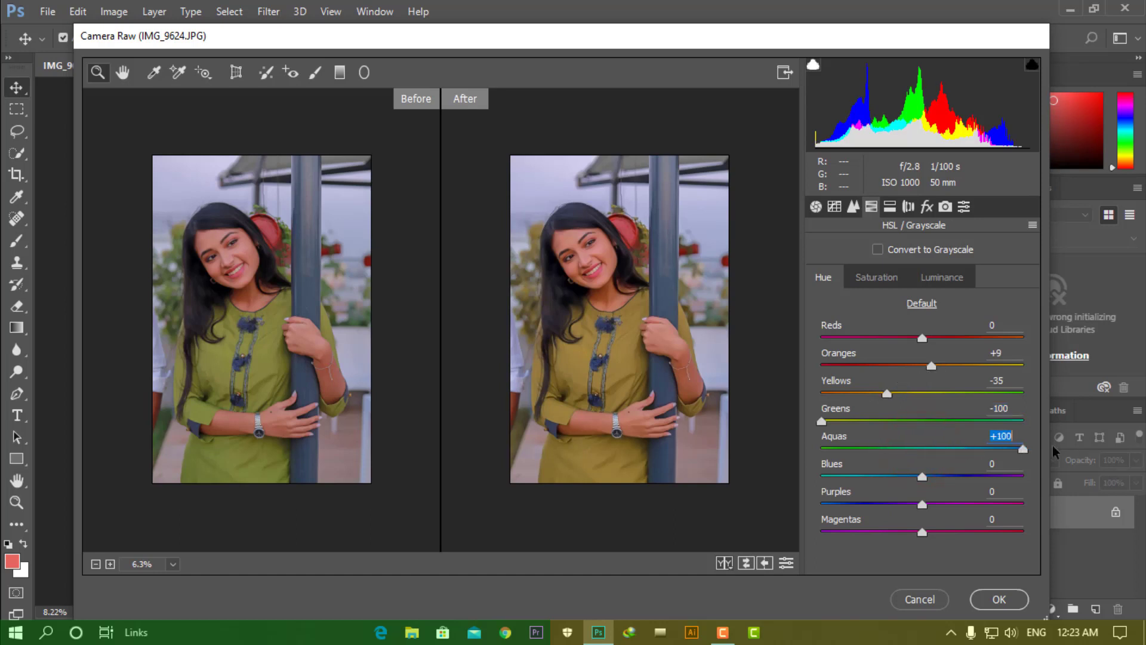
pyautogui.moveTo(931, 475); pyautogui.dragTo(889, 481)
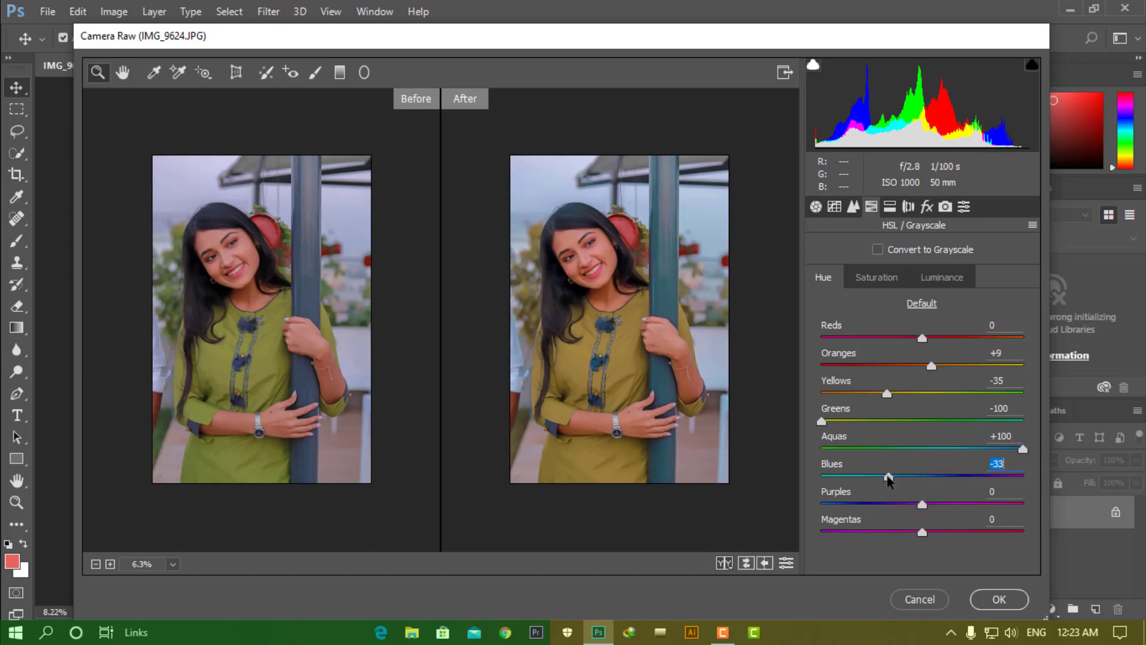
pyautogui.write('-25')
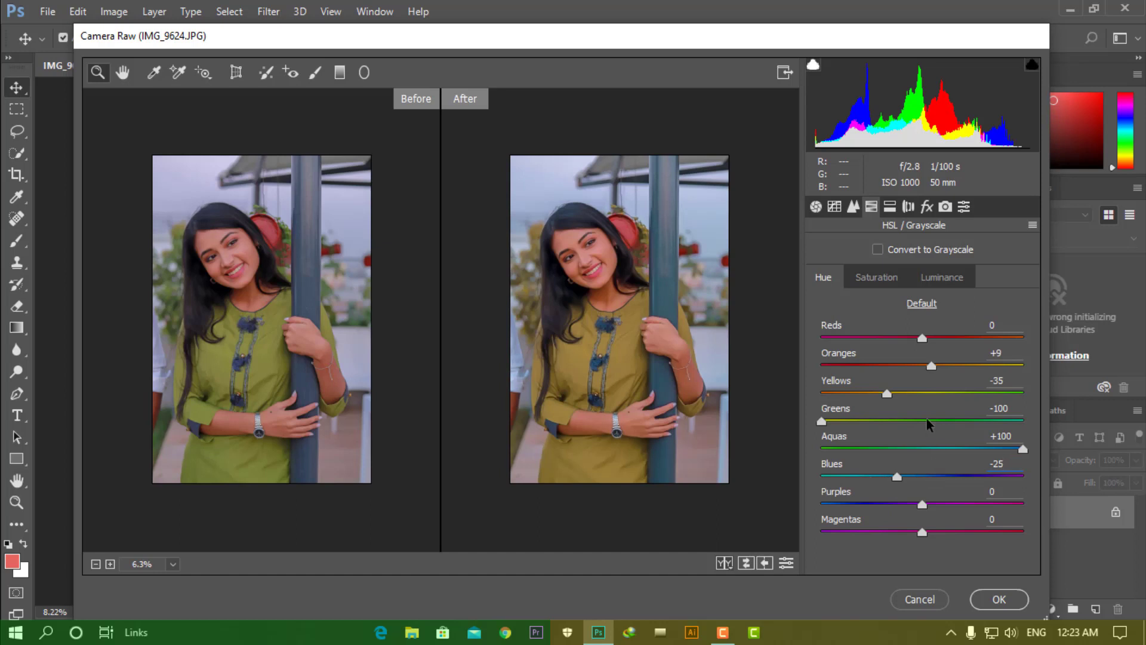
# Step: Set the HSL Saturation of Reds to +15, Oranges -30, Yellows +15, Greens +100, Aquas -100 and Blues +55
pyautogui.click(880, 277)
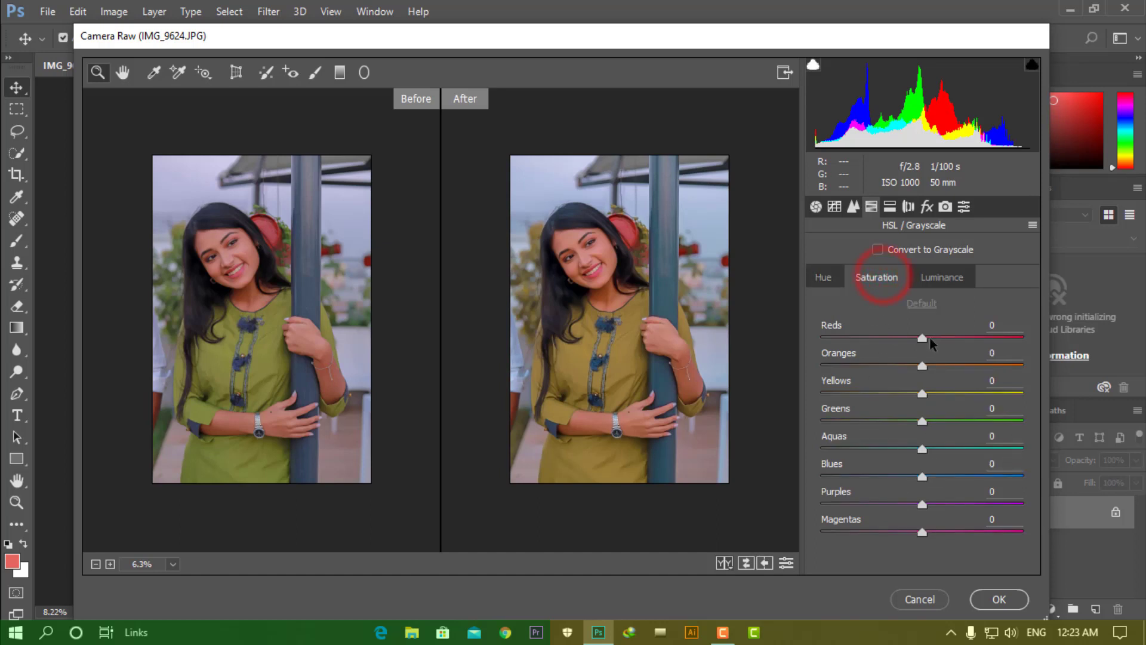
pyautogui.moveTo(923, 338)
pyautogui.mouseDown()
pyautogui.moveTo(907, 344)
pyautogui.moveTo(941, 348)
pyautogui.mouseUp()
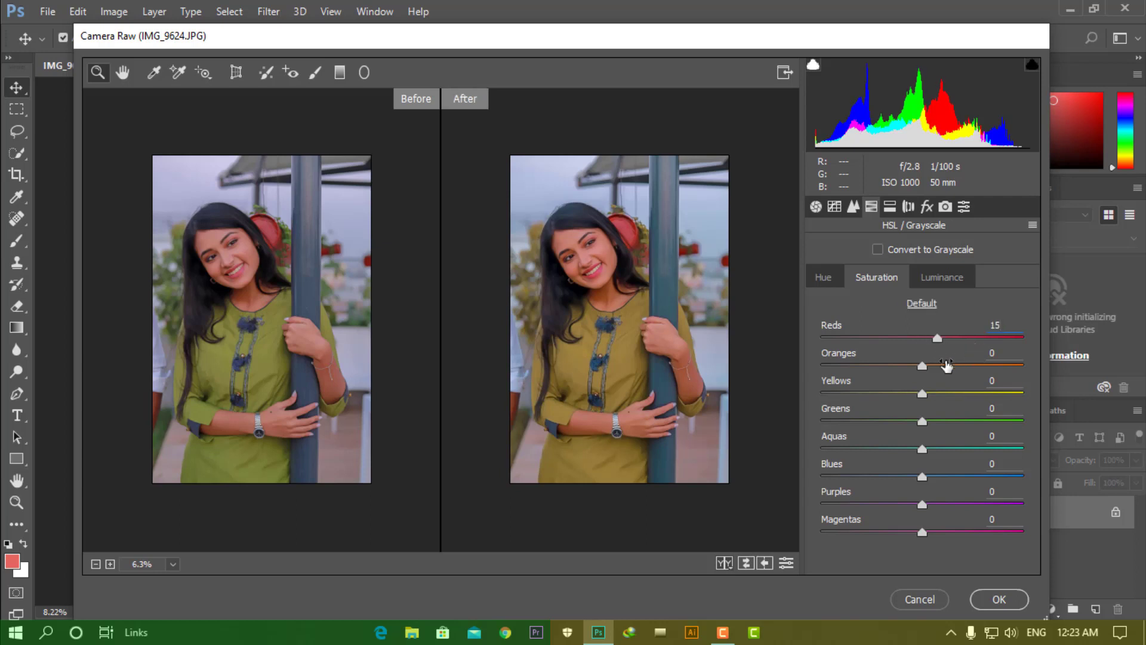
pyautogui.moveTo(921, 368); pyautogui.dragTo(1058, 416)
pyautogui.write('15')
pyautogui.moveTo(922, 452); pyautogui.dragTo(777, 451)
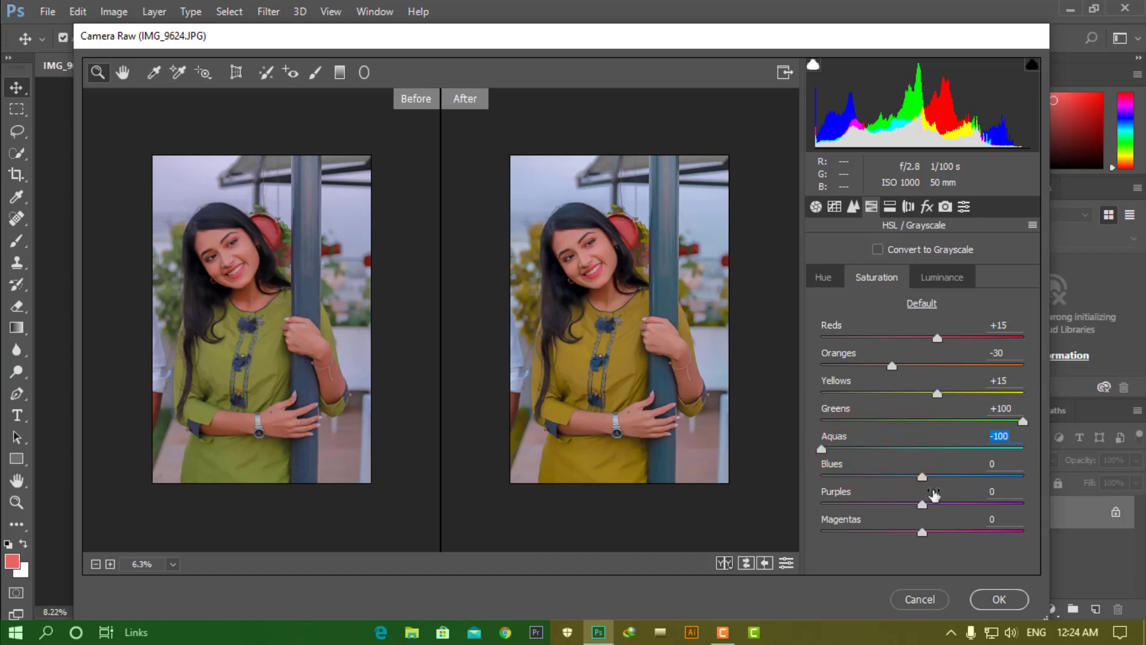
pyautogui.moveTo(923, 478); pyautogui.dragTo(978, 489)
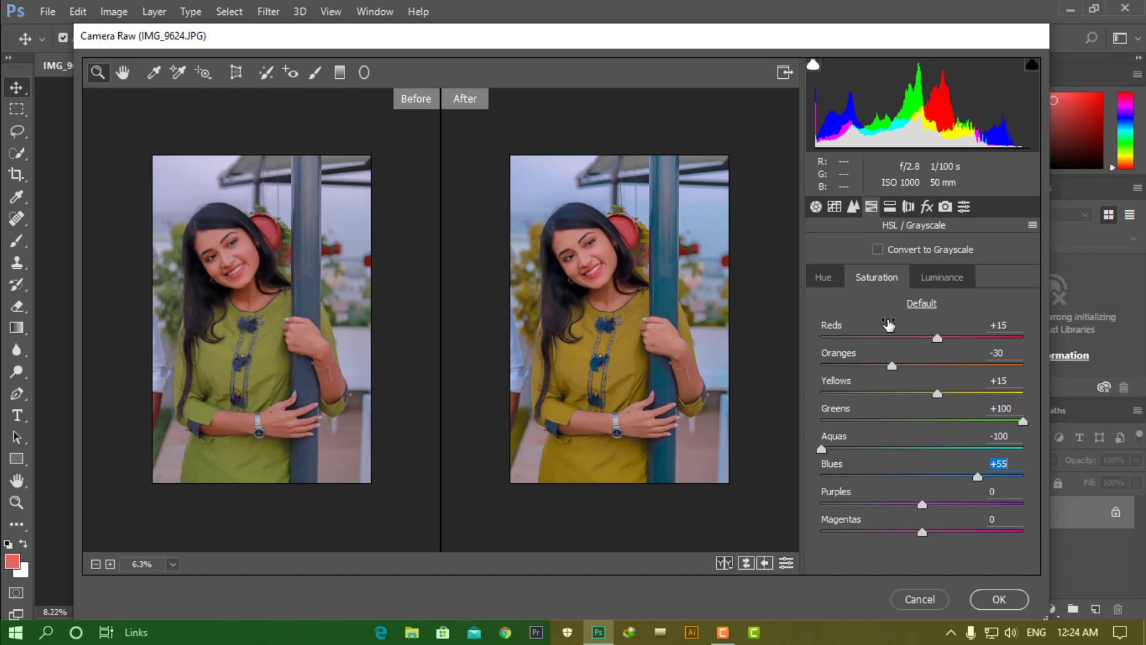
# Step: Set the HSL Luminance of Reds to -8 and Oranges to +10, and check the skin tones up close
pyautogui.click(950, 279)
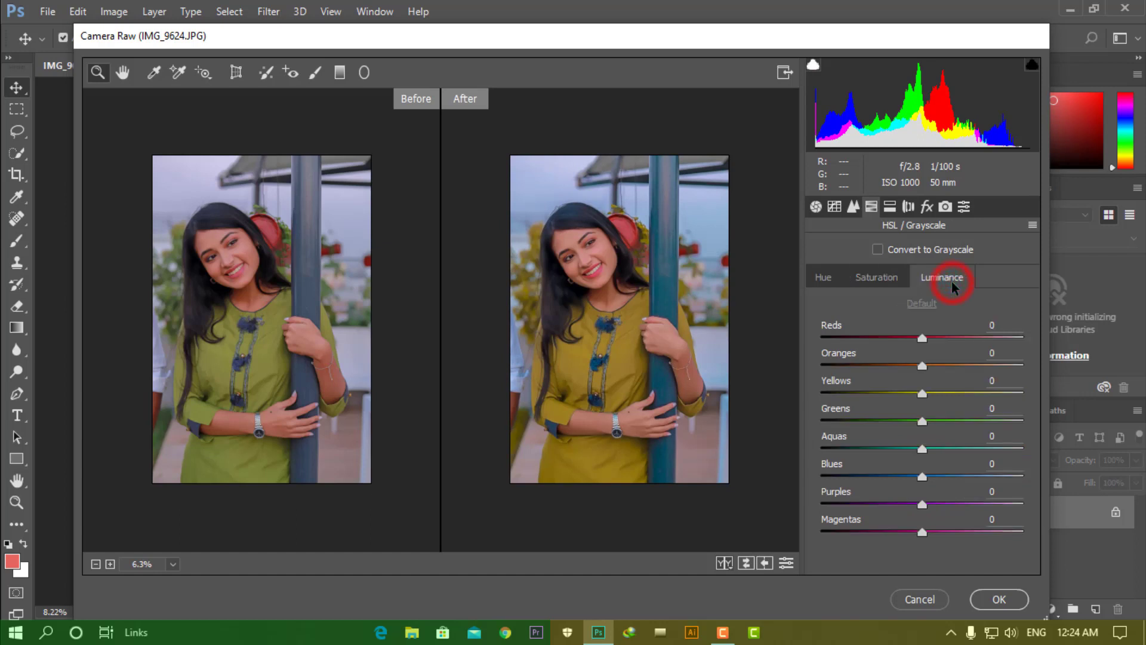
pyautogui.moveTo(927, 336); pyautogui.dragTo(927, 371)
pyautogui.write('0')
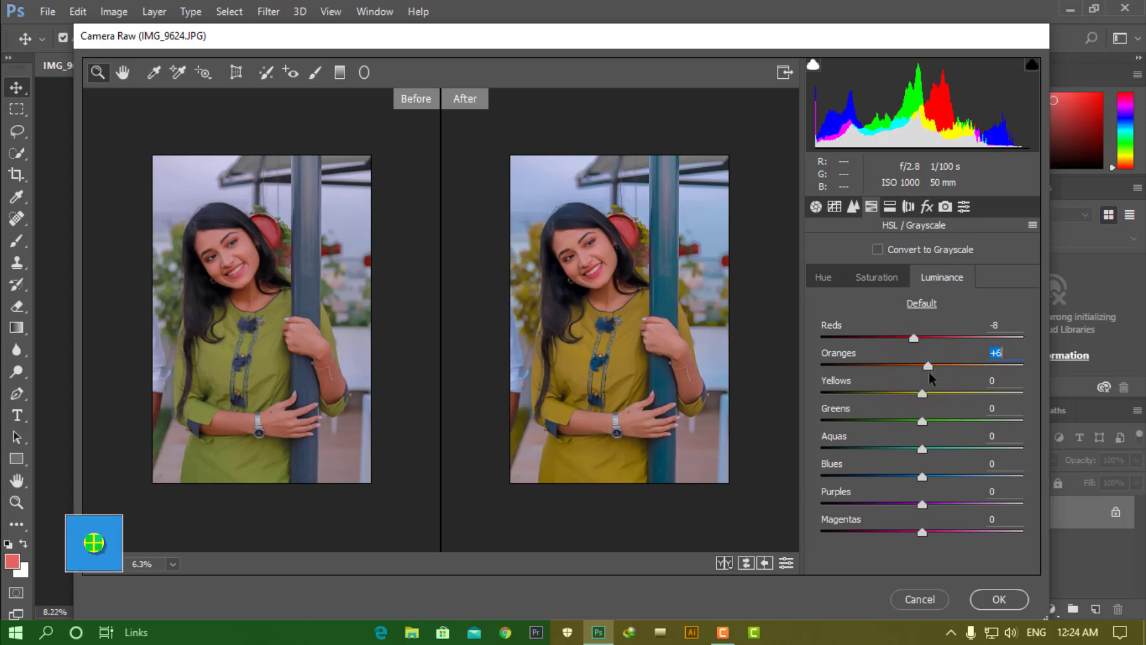
pyautogui.write('10')
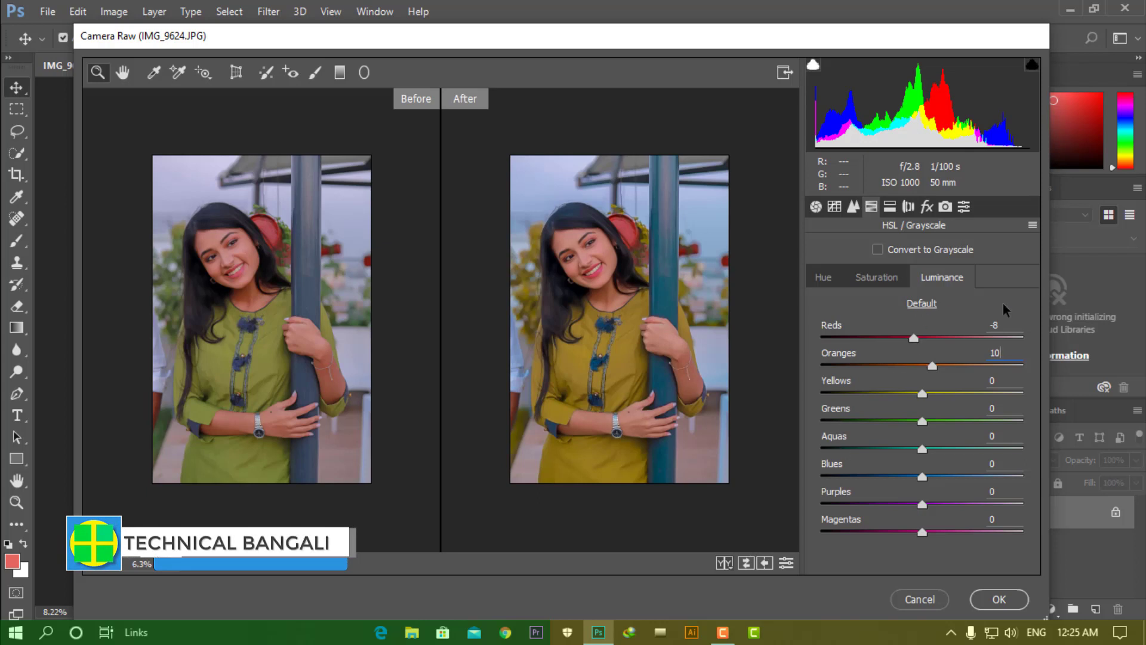
pyautogui.click(613, 263)
pyautogui.click(564, 266)
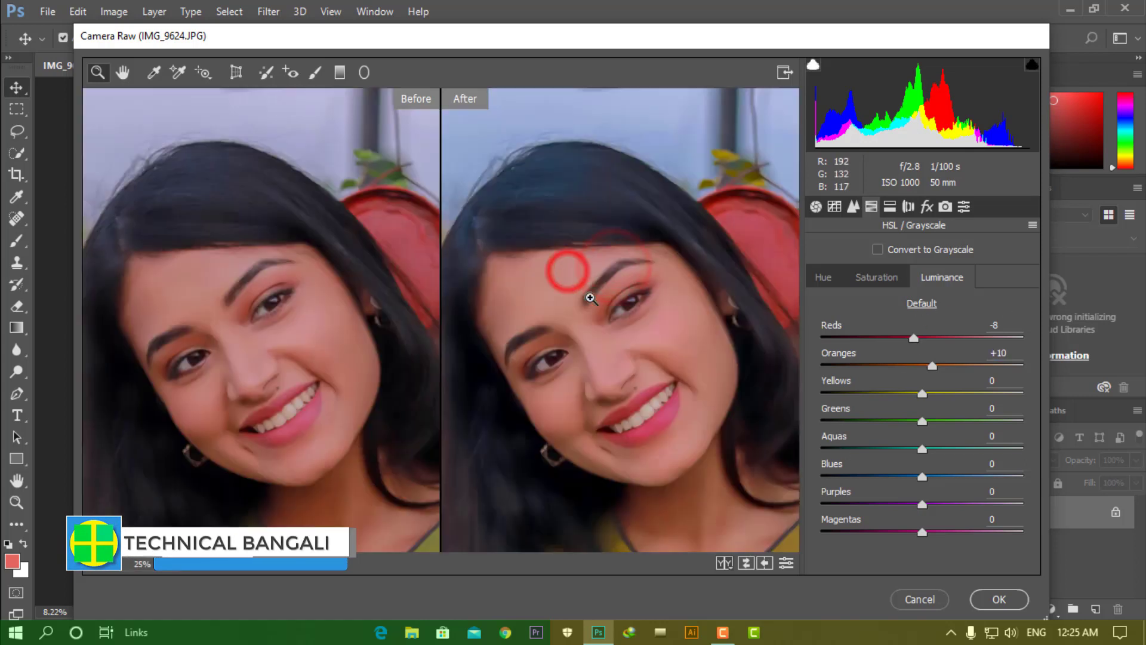
pyautogui.rightClick(608, 294)
pyautogui.click(657, 171)
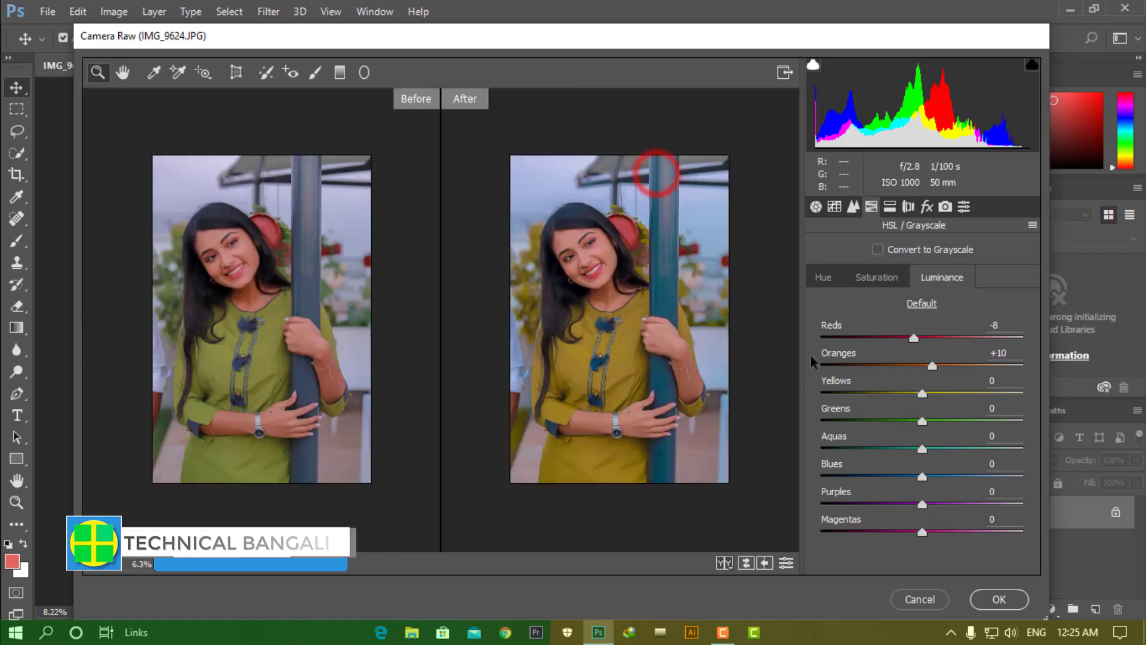
# Step: Apply the Camera Raw adjustments to the photo
pyautogui.click(890, 206)
pyautogui.click(908, 206)
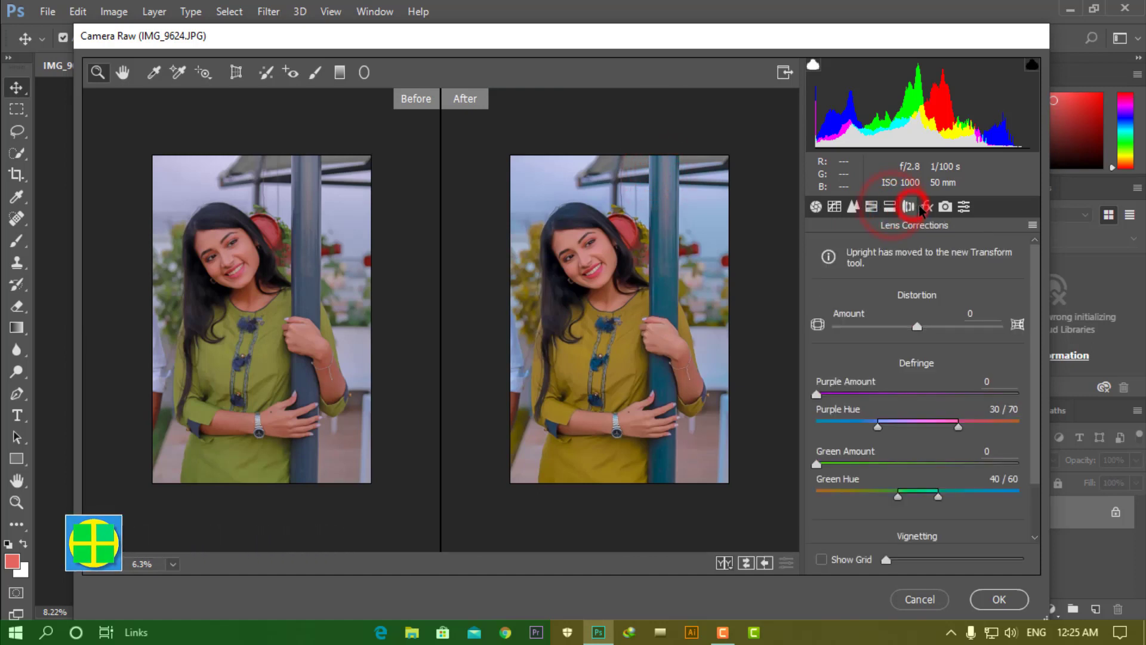
pyautogui.click(929, 207)
pyautogui.click(999, 599)
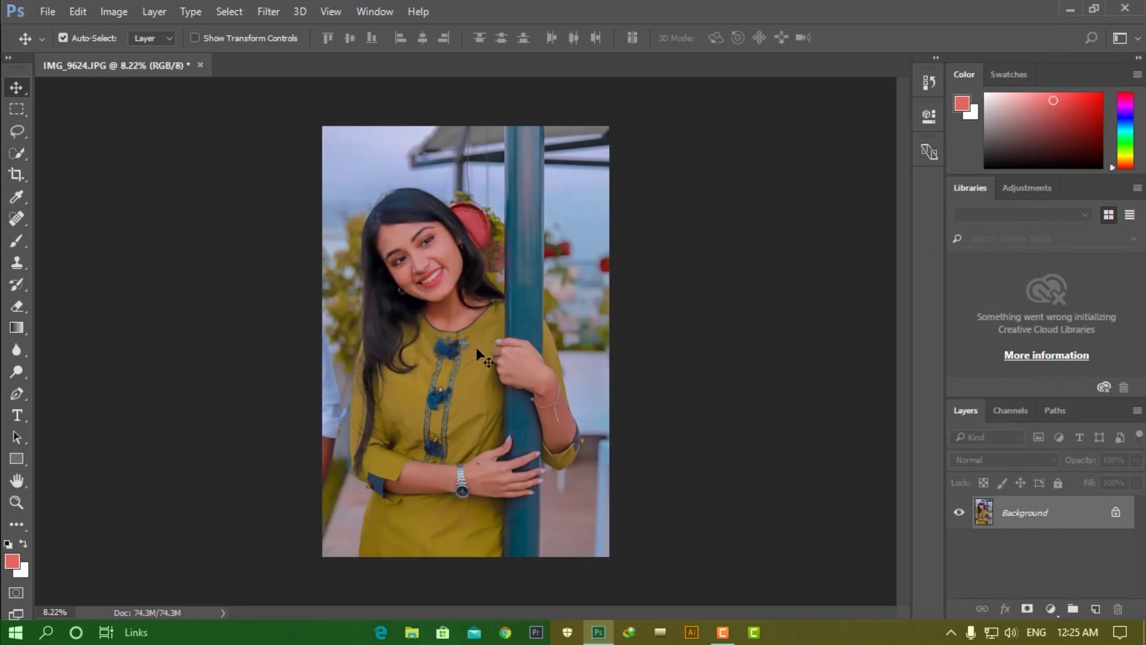
# Step: Reopen the photo in the Camera Raw filter and show the Effects settings with before and after side by side
pyautogui.click(273, 13)
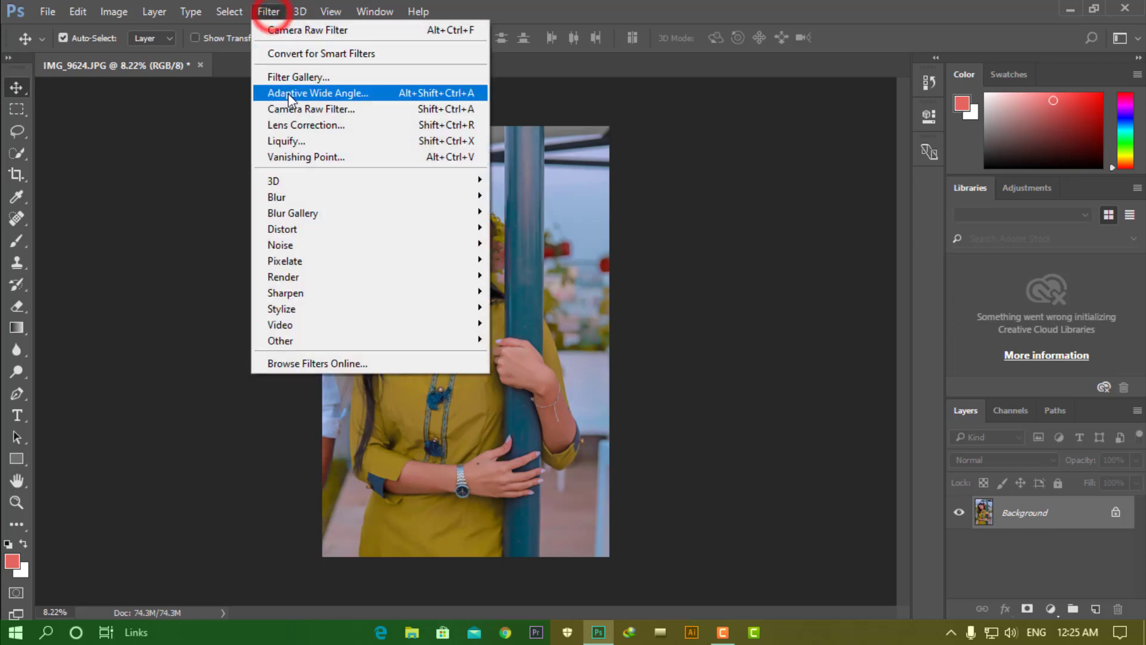
pyautogui.click(322, 110)
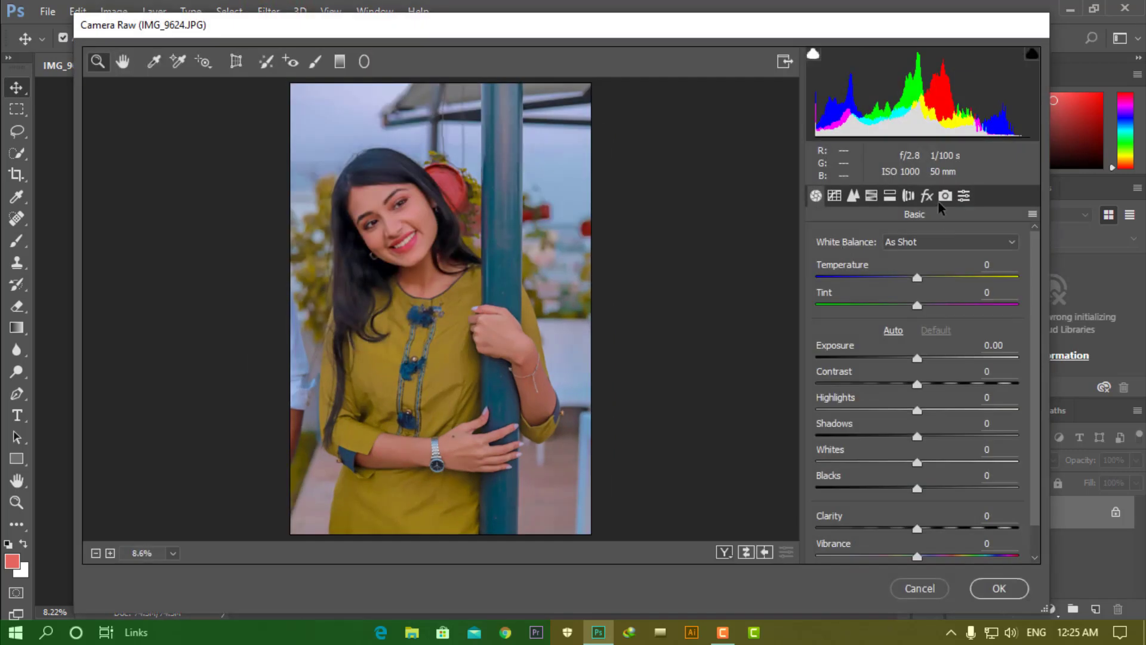
pyautogui.click(926, 195)
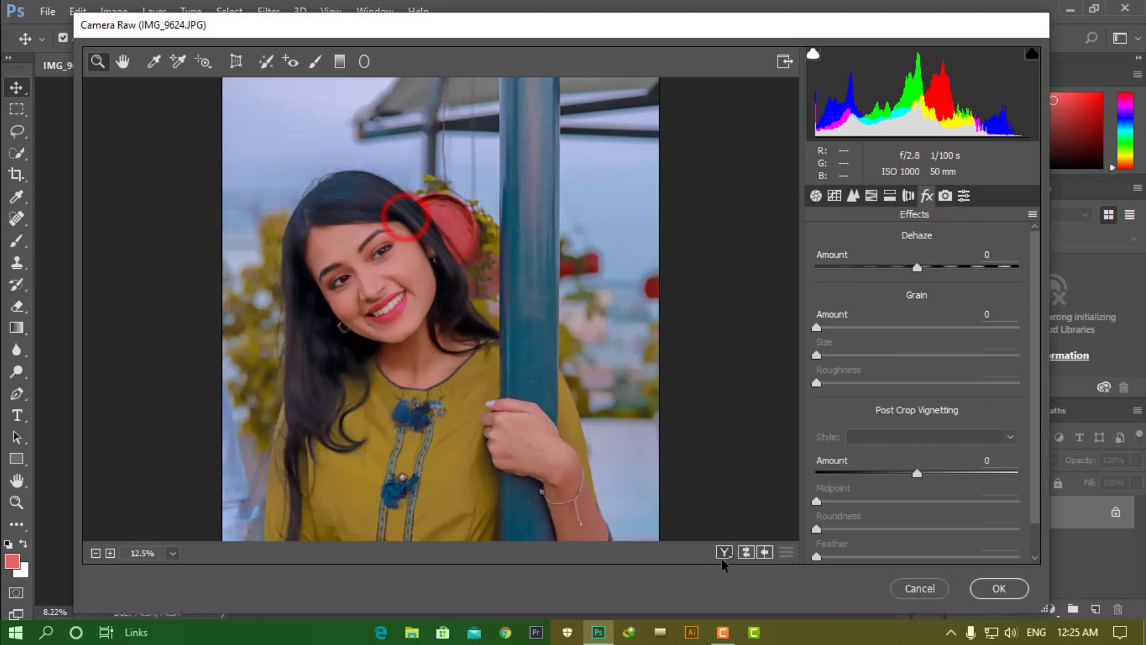
pyautogui.click(725, 551)
pyautogui.click(575, 275)
pyautogui.click(583, 265)
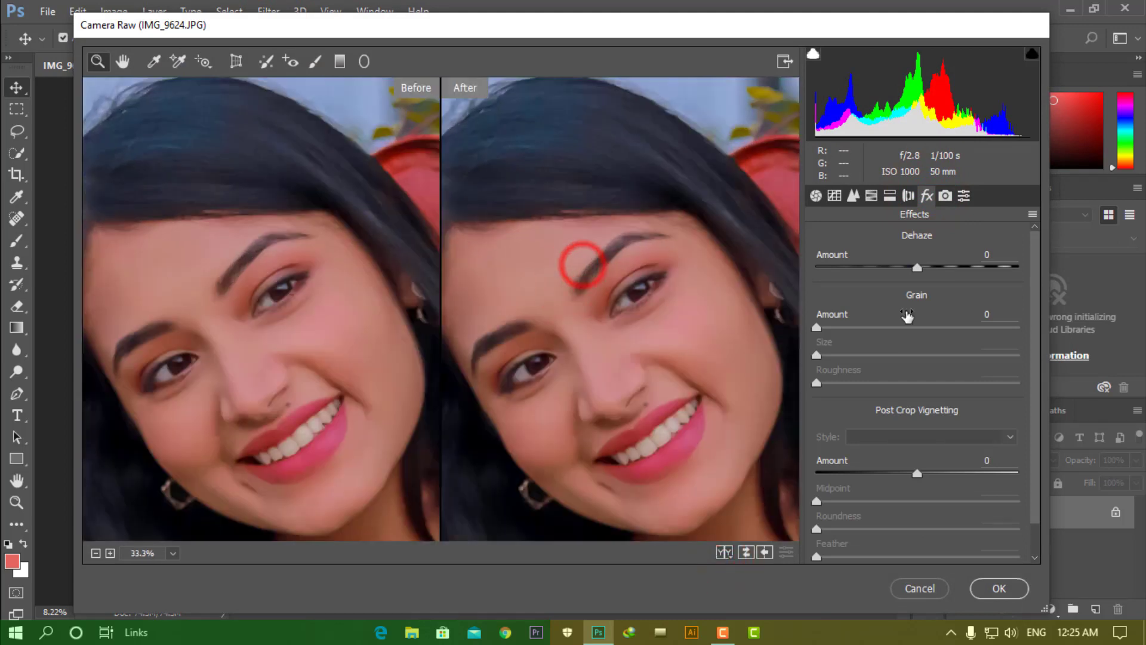
# Step: Set the Dehaze Amount to +8 and check the face up close in the before and after previews
pyautogui.moveTo(917, 267)
pyautogui.mouseDown()
pyautogui.moveTo(950, 268)
pyautogui.moveTo(931, 269)
pyautogui.mouseUp()
pyautogui.rightClick(672, 156)
pyautogui.click(718, 169)
pyautogui.click(931, 268)
pyautogui.moveTo(932, 269); pyautogui.dragTo(926, 269)
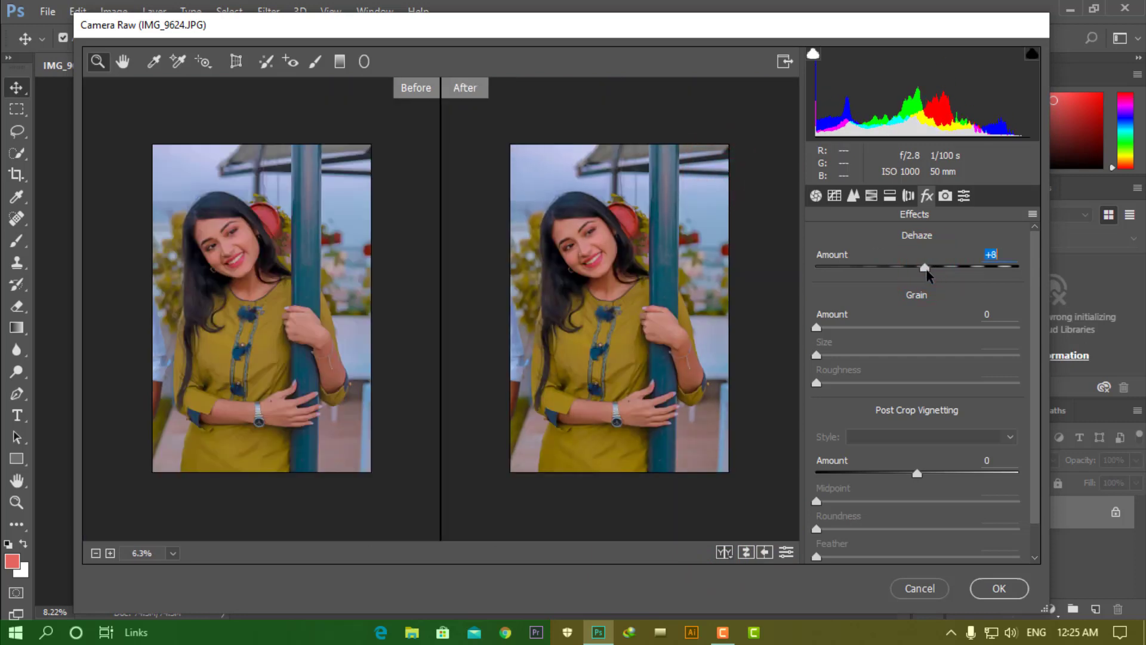
pyautogui.click(575, 245)
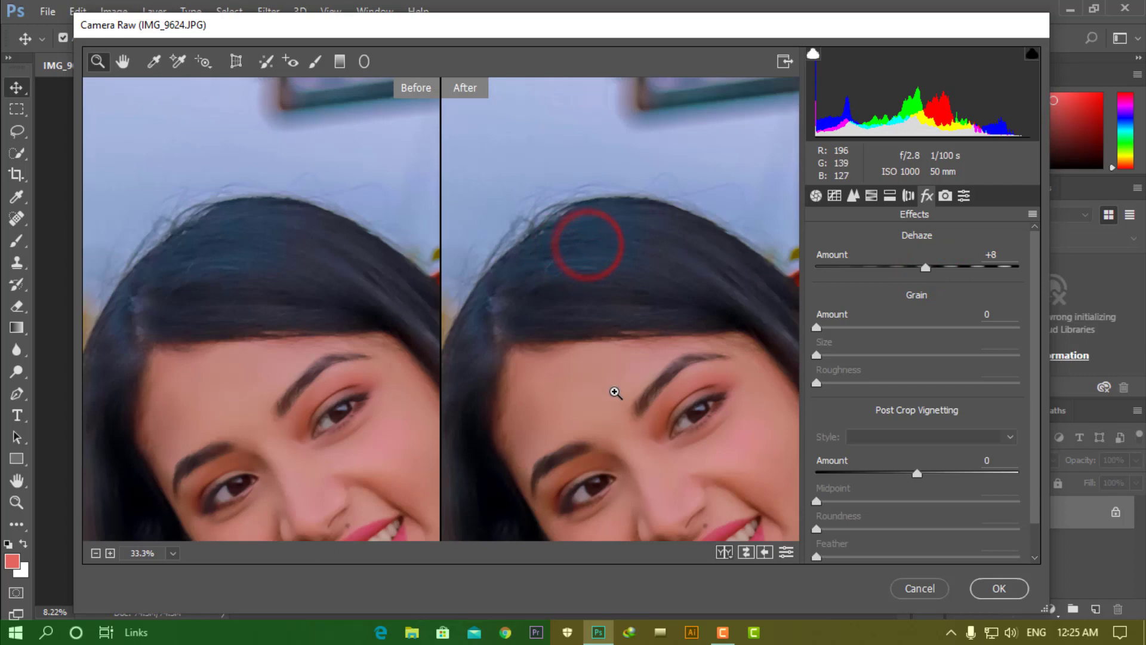
# Step: Set the Grain Amount to 8, Size to 100 and Roughness to 0, checking the effect on the face up close
pyautogui.moveTo(609, 396); pyautogui.dragTo(593, 324)
pyautogui.moveTo(822, 326)
pyautogui.mouseDown()
pyautogui.moveTo(856, 328)
pyautogui.moveTo(840, 333)
pyautogui.mouseUp()
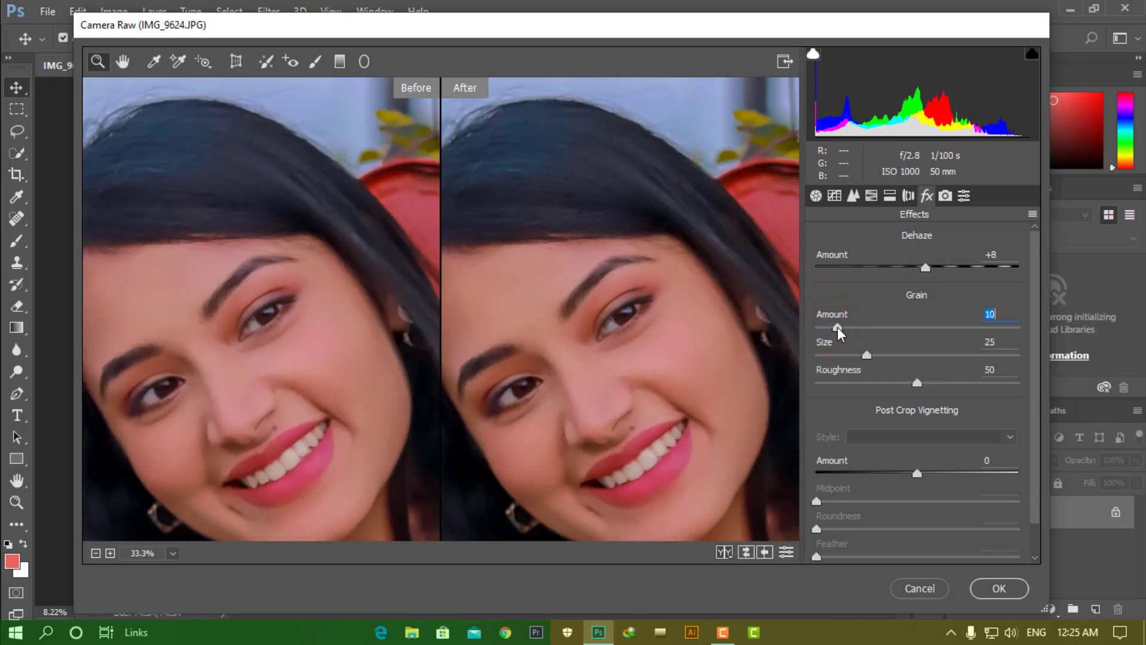
pyautogui.moveTo(686, 417); pyautogui.dragTo(670, 355)
pyautogui.moveTo(837, 327); pyautogui.dragTo(959, 355)
pyautogui.moveTo(828, 327); pyautogui.dragTo(852, 327)
pyautogui.click(960, 354)
pyautogui.moveTo(988, 356)
pyautogui.mouseDown()
pyautogui.moveTo(902, 354)
pyautogui.moveTo(1011, 357)
pyautogui.moveTo(812, 353)
pyautogui.moveTo(1007, 356)
pyautogui.mouseUp()
pyautogui.moveTo(918, 383); pyautogui.dragTo(782, 386)
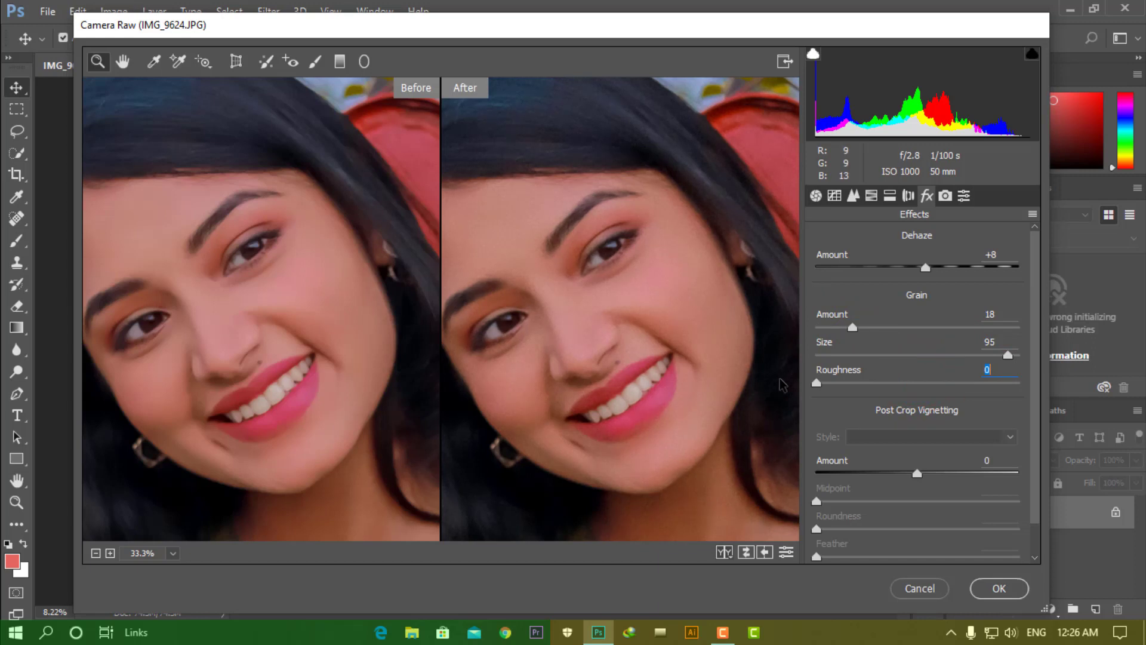
pyautogui.moveTo(851, 329); pyautogui.dragTo(841, 331)
pyautogui.moveTo(1008, 356); pyautogui.dragTo(1036, 356)
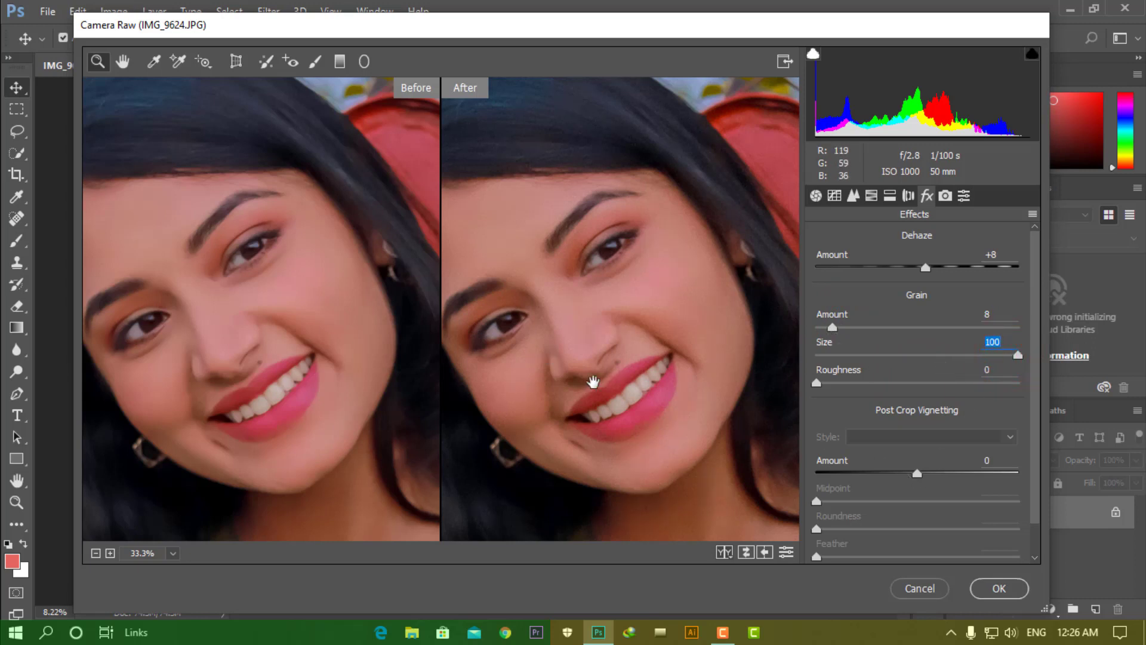
pyautogui.moveTo(591, 379); pyautogui.dragTo(594, 310)
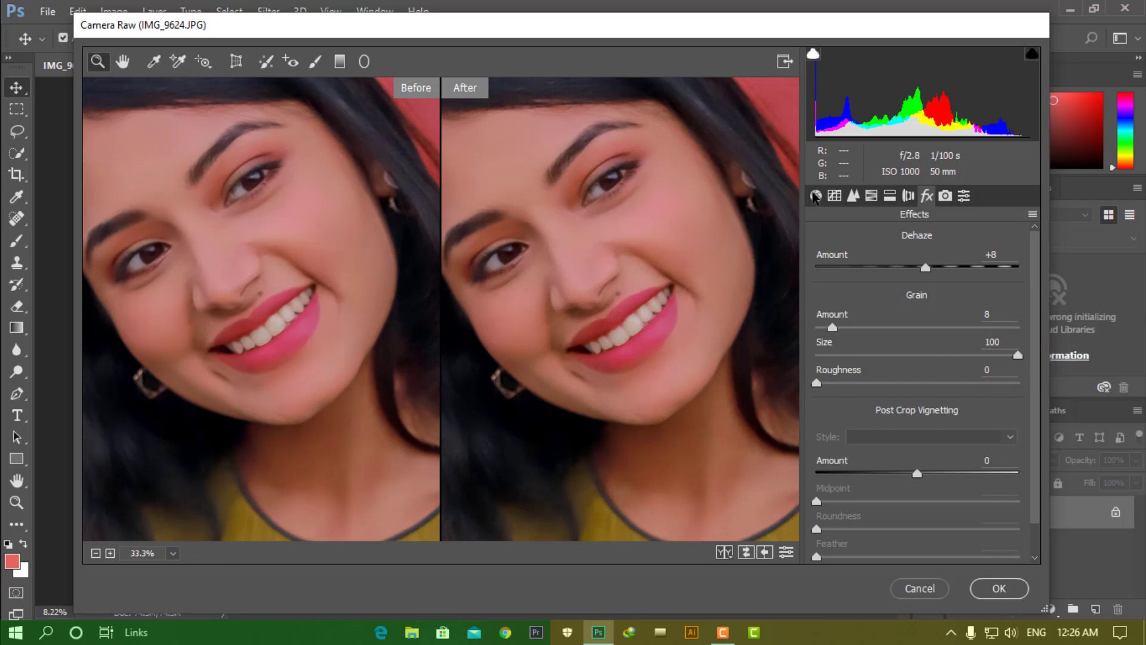
# Step: Fit the whole photo in the preview and raise the Exposure to +0.15 in the Basic settings
pyautogui.click(816, 196)
pyautogui.rightClick(594, 254)
pyautogui.click(634, 127)
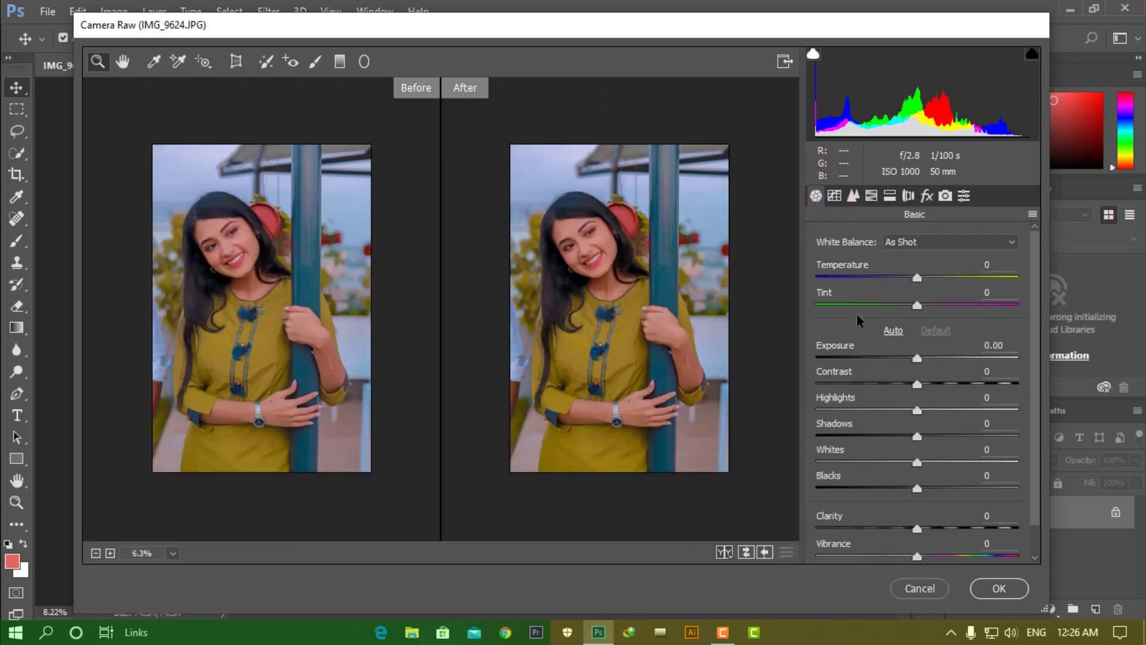
pyautogui.moveTo(917, 359); pyautogui.dragTo(920, 362)
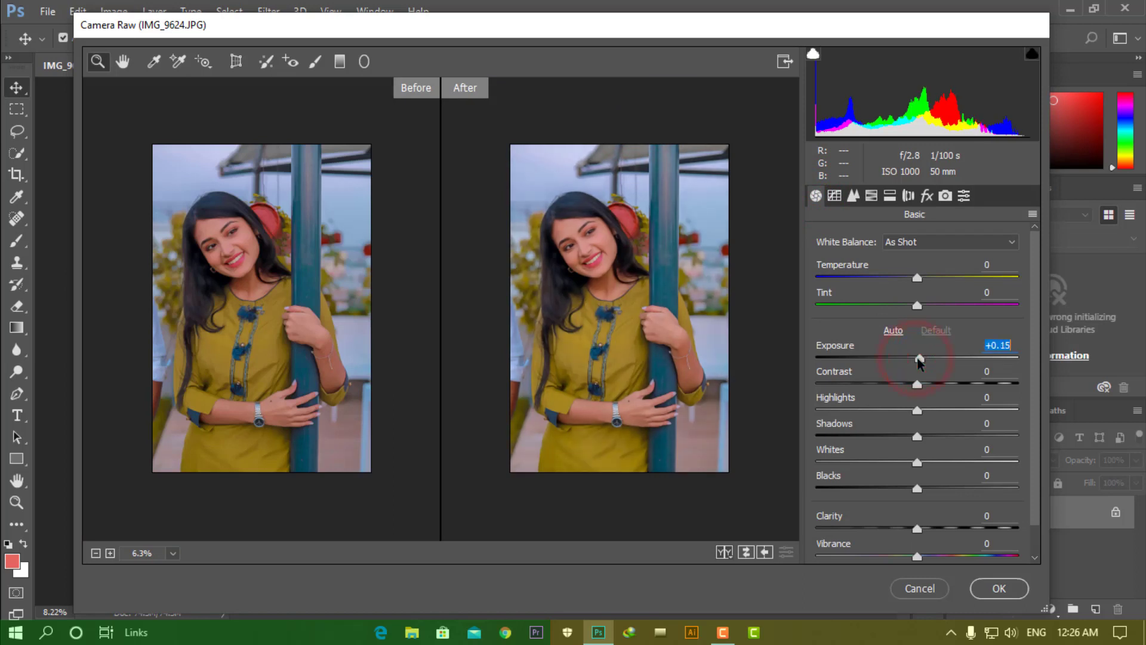
# Step: Set the HSL Saturation of Blues to +52
pyautogui.click(871, 197)
pyautogui.click(827, 266)
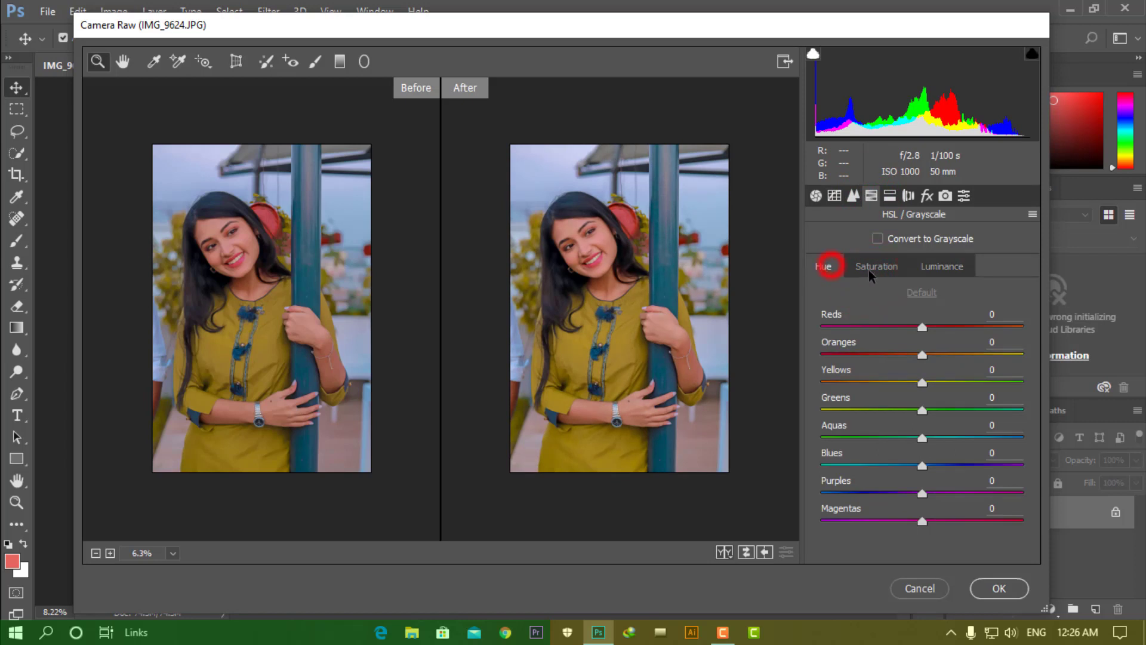
pyautogui.click(871, 268)
pyautogui.moveTo(922, 465); pyautogui.dragTo(1020, 471)
pyautogui.moveTo(943, 464); pyautogui.dragTo(974, 470)
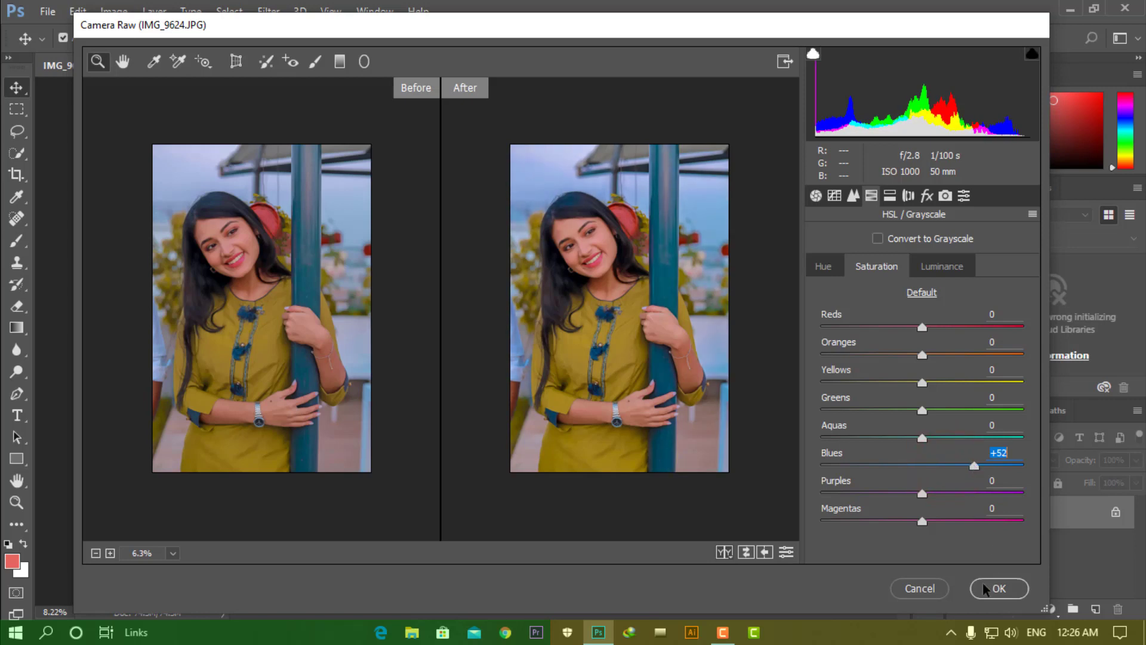
# Step: Check the pole and sky up close in the before and after previews, and apply the Camera Raw adjustments
pyautogui.click(610, 239)
pyautogui.click(696, 248)
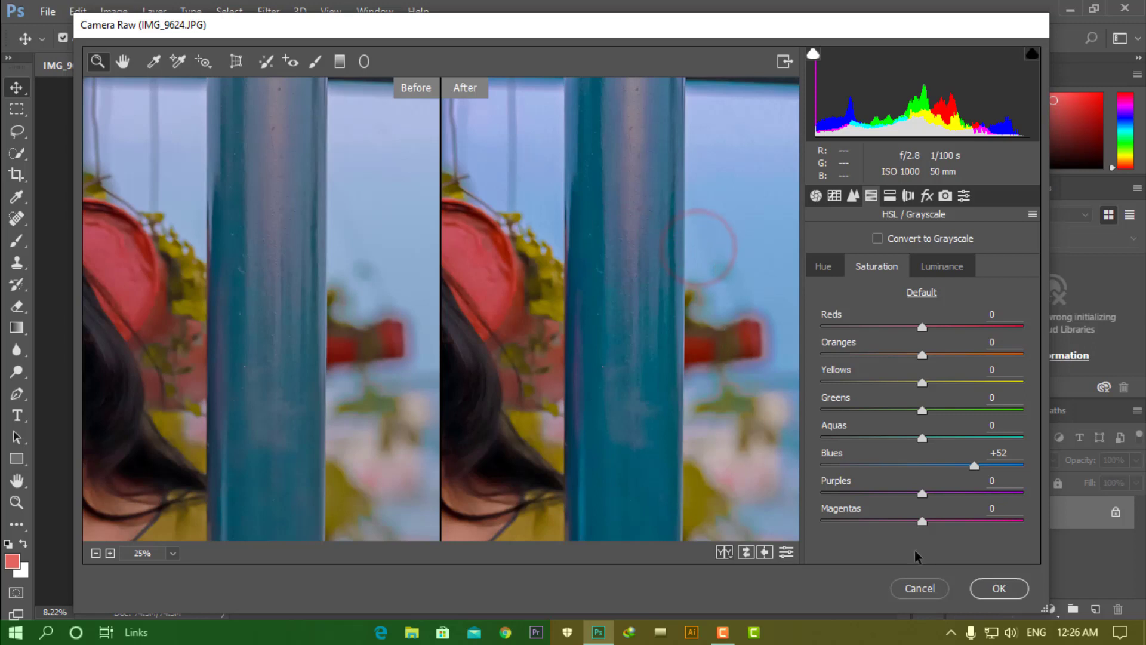
pyautogui.rightClick(642, 321)
pyautogui.click(675, 203)
pyautogui.click(991, 588)
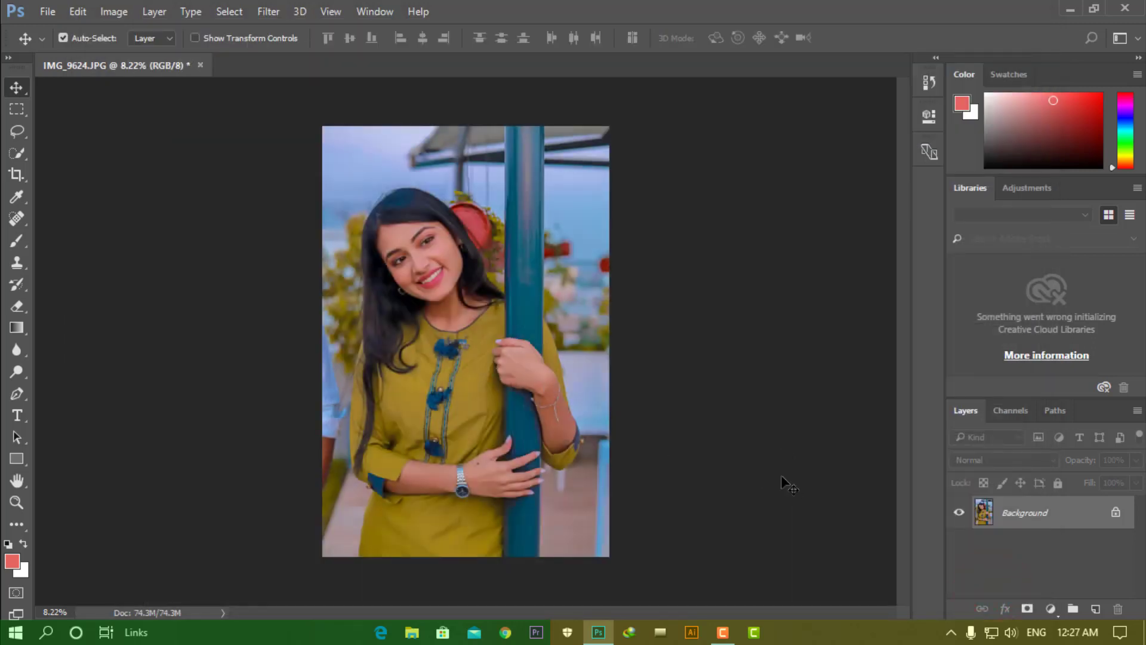
# Step: Add a Gradient Fill layer above the photo using the grey-to-transparent gradient preset
pyautogui.click(1050, 608)
pyautogui.click(1013, 268)
pyautogui.click(779, 170)
pyautogui.click(727, 260)
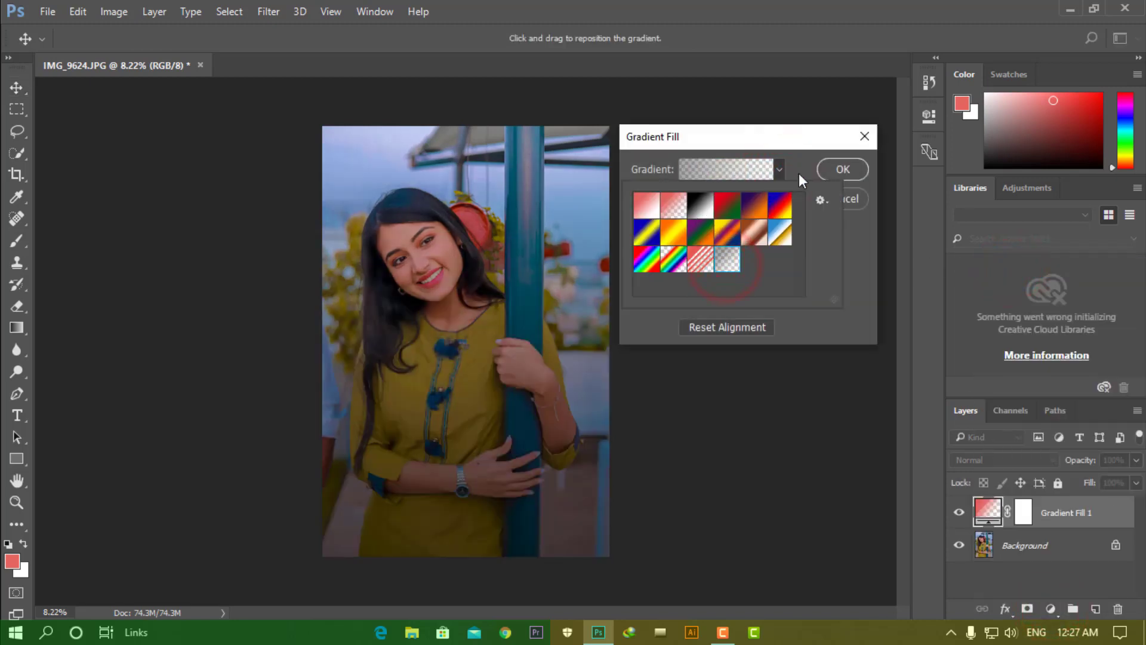
pyautogui.click(798, 175)
# Step: Make the gradient fill Radial and reversed, and move its centre up toward the woman's face
pyautogui.click(717, 197)
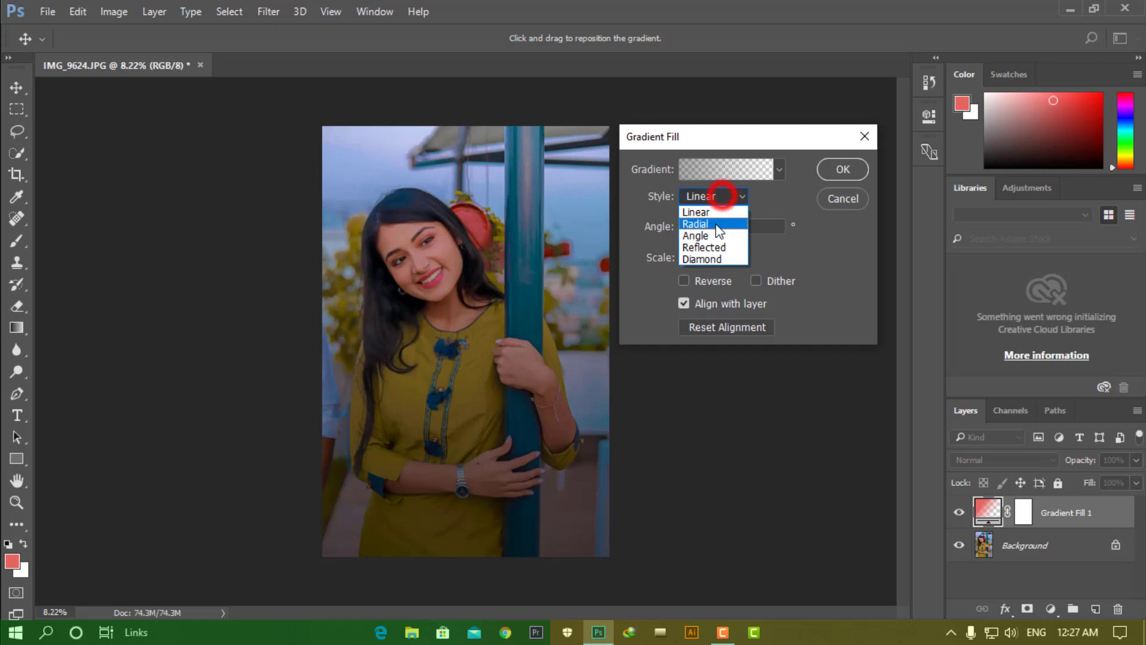
pyautogui.click(714, 224)
pyautogui.click(684, 280)
pyautogui.moveTo(478, 364); pyautogui.dragTo(453, 300)
# Step: Set the gradient fill's scale to 220% and accept the vignette
pyautogui.click(719, 257)
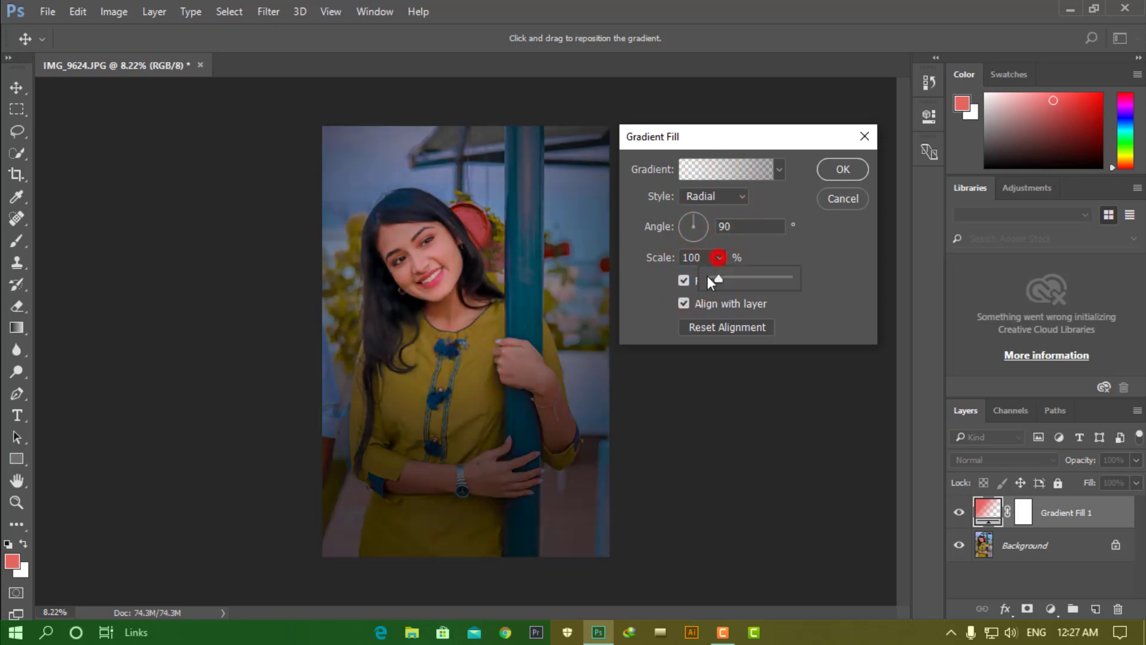
pyautogui.moveTo(728, 277)
pyautogui.mouseDown()
pyautogui.moveTo(683, 281)
pyautogui.moveTo(721, 281)
pyautogui.mouseUp()
pyautogui.click(459, 269)
pyautogui.click(720, 257)
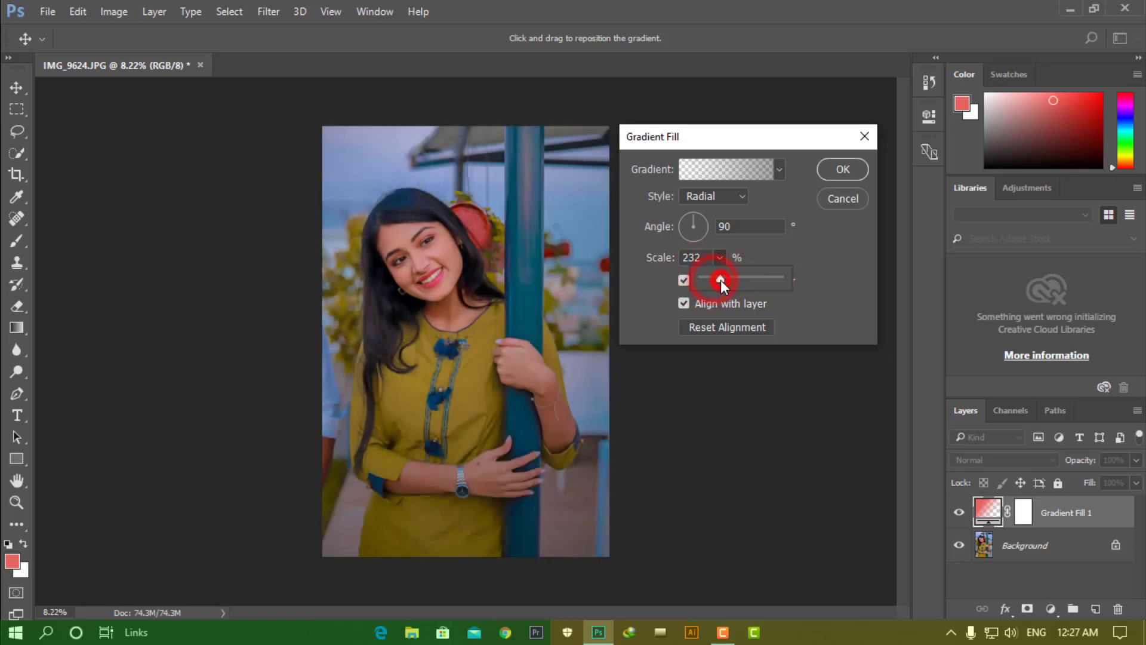
pyautogui.click(696, 255)
pyautogui.write('220')
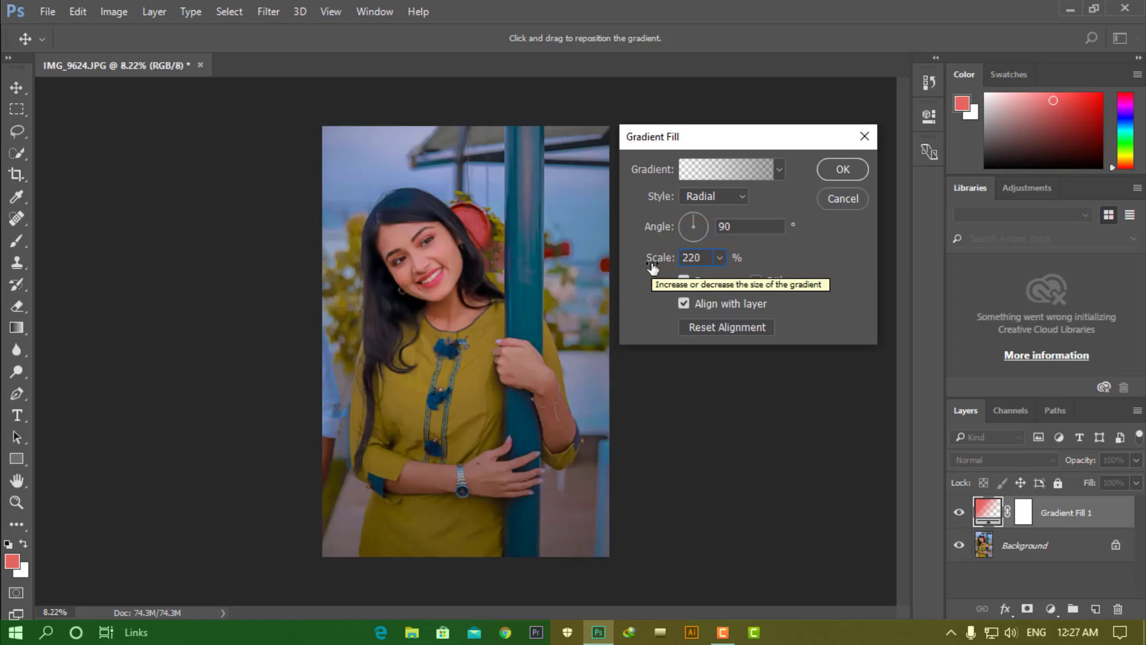
pyautogui.click(835, 168)
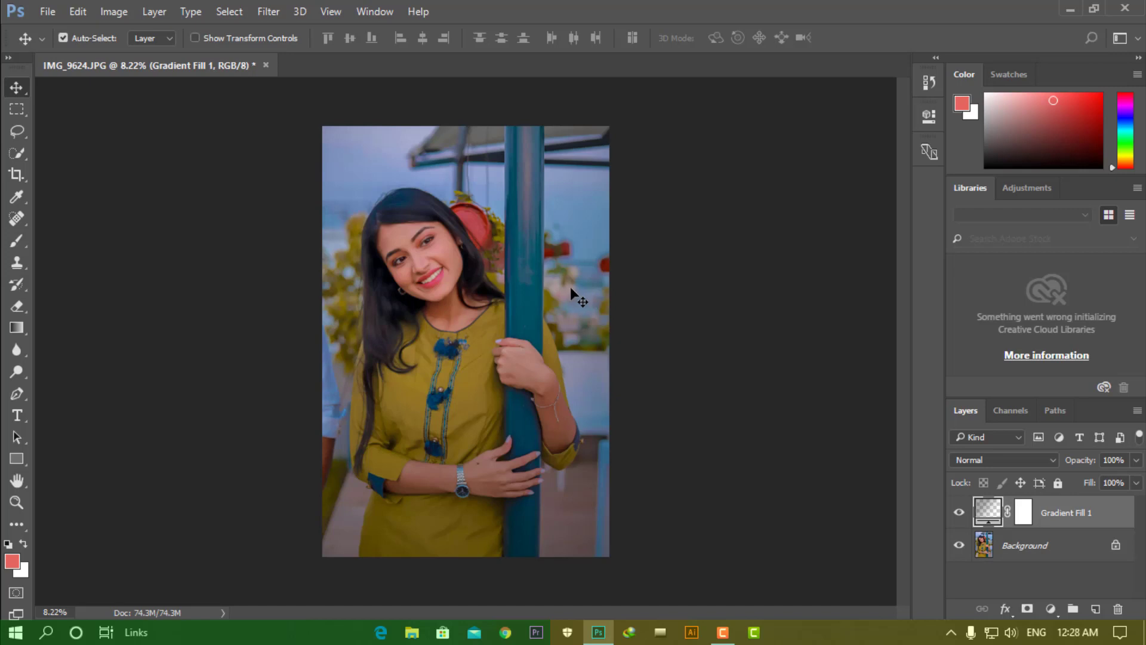
# Step: Place the original IMG_9624 photo from its folder into the document as a full-size layer on top
pyautogui.click(1067, 8)
pyautogui.moveTo(472, 197); pyautogui.dragTo(527, 360)
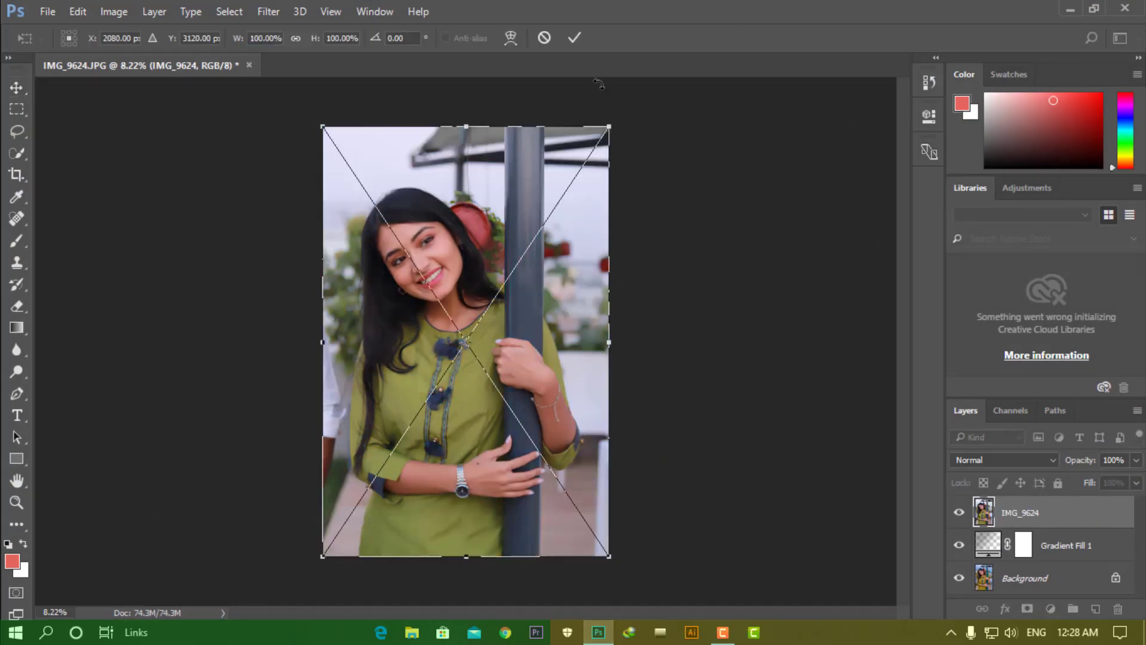
pyautogui.click(576, 38)
# Step: Merge the Gradient Fill 1 layer with the Background, and move the unlocked merged layer above the IMG_9624 layer
pyautogui.click(1031, 545)
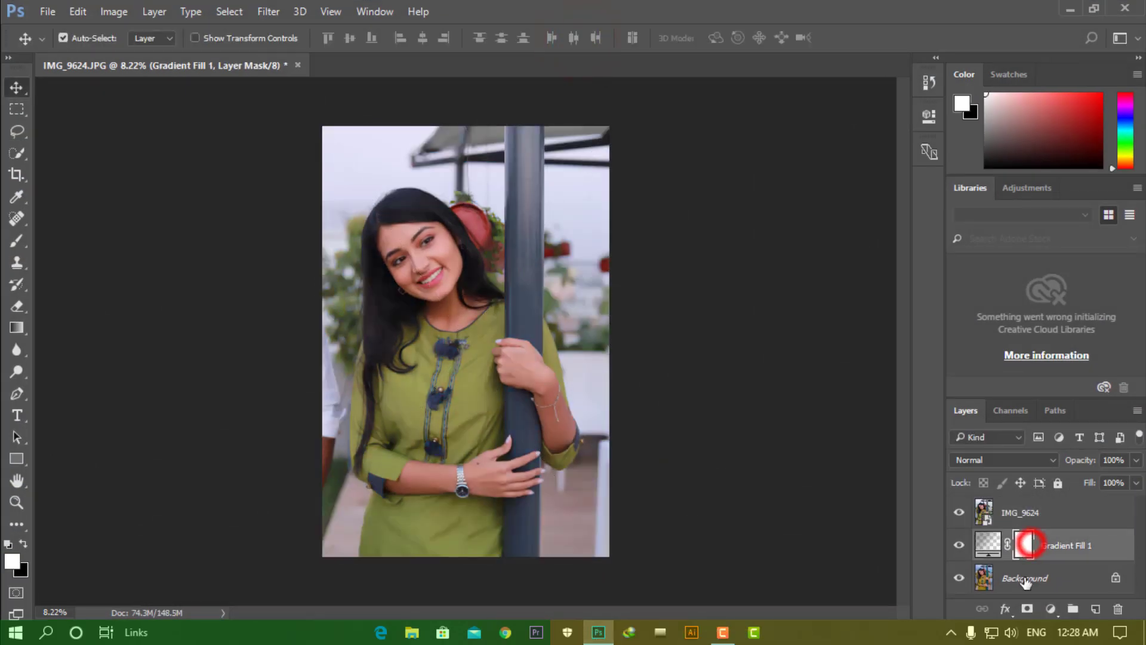
pyautogui.keyDown('ctrl'); pyautogui.click(1024, 578); pyautogui.keyUp('ctrl')
pyautogui.hotkey('ctrl', 'e')
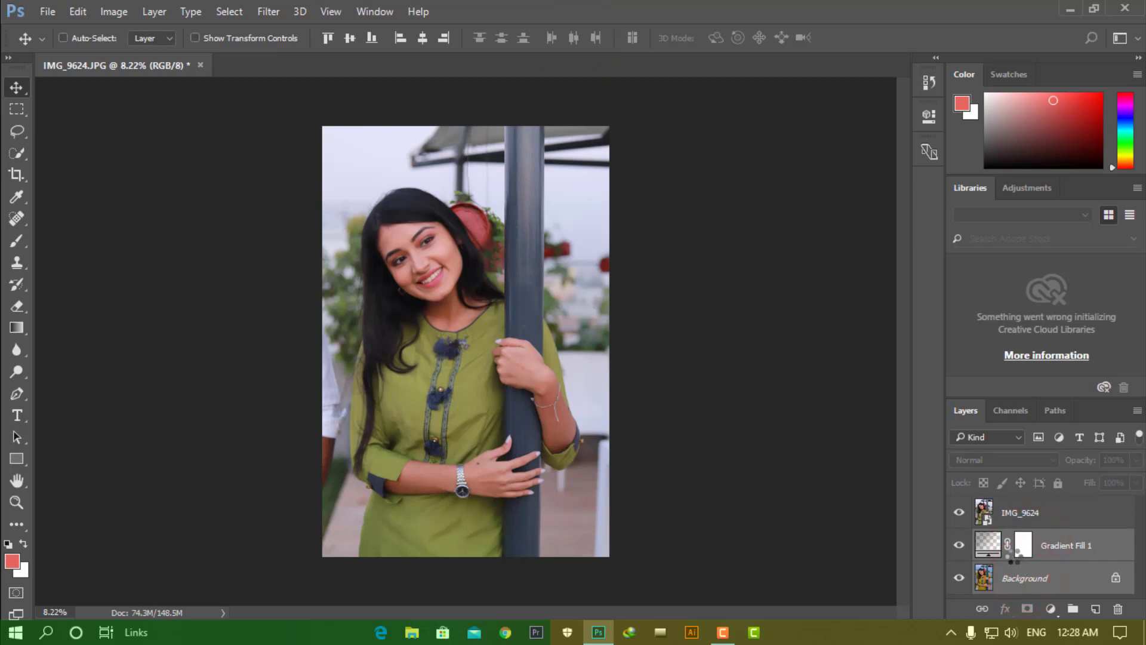
pyautogui.moveTo(1006, 547); pyautogui.dragTo(1032, 508)
pyautogui.click(1115, 544)
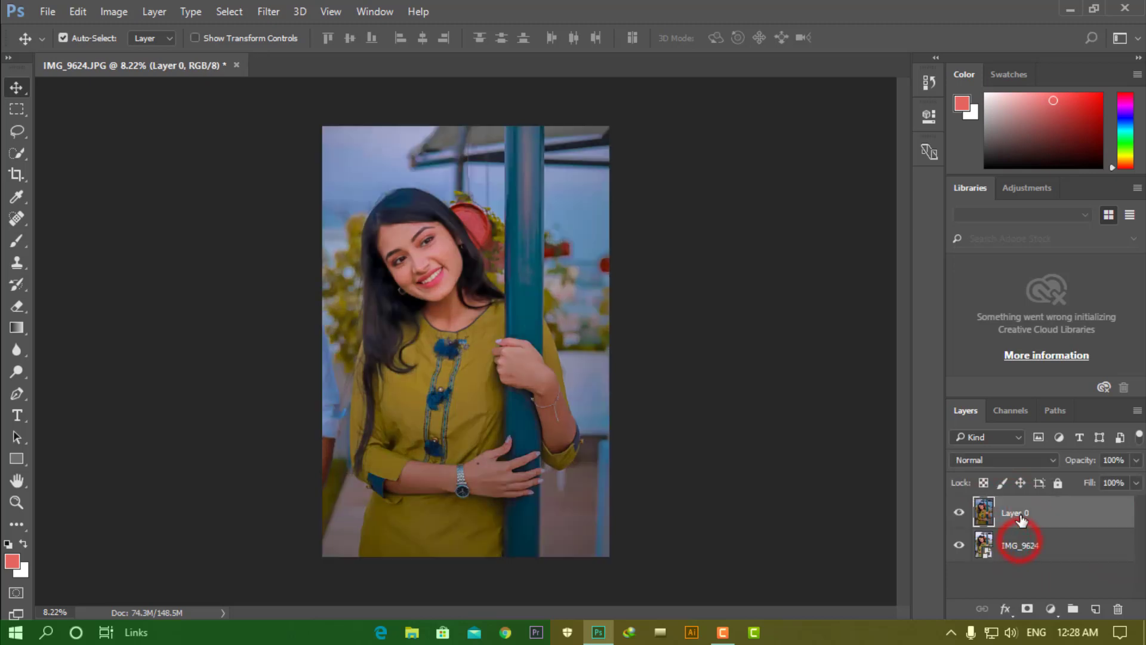
# Step: Toggle the edited layer's visibility off and on twice to compare it with the original photo
pyautogui.click(959, 512)
pyautogui.click(959, 513)
pyautogui.click(959, 512)
pyautogui.click(959, 513)
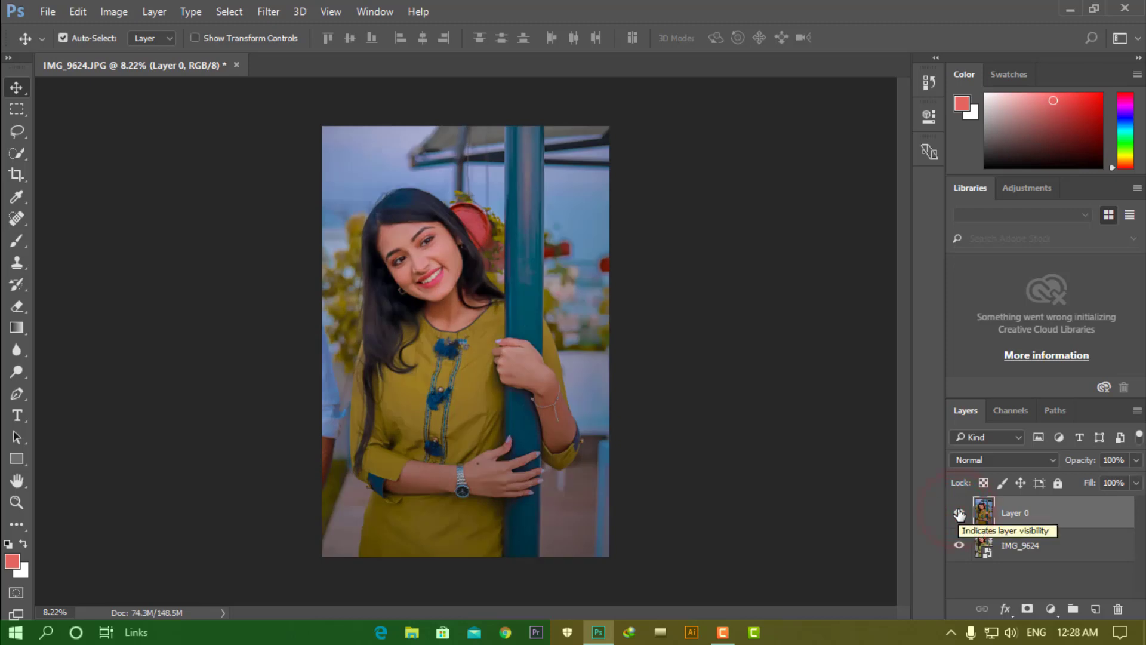